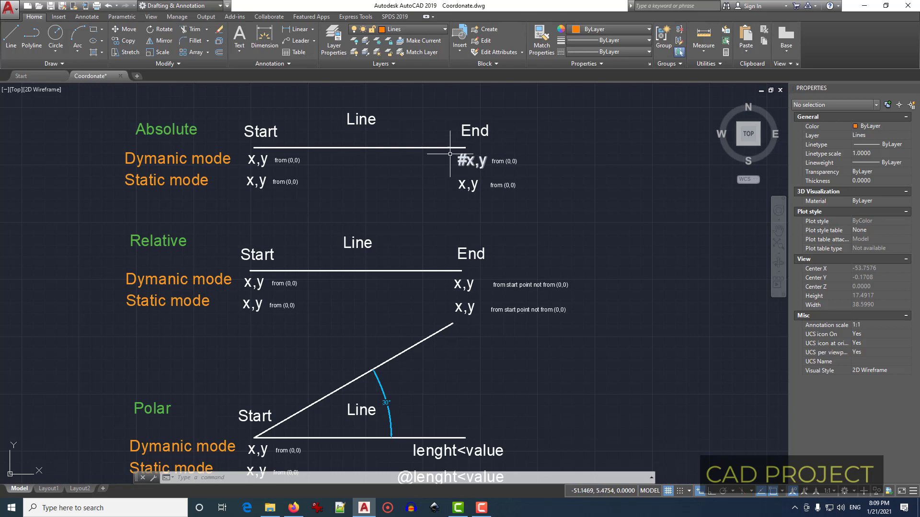
# Inspect the Start X, Start Y, End X and End Y properties of the Absolute example line, and clear the selection
pyautogui.click(343, 148)
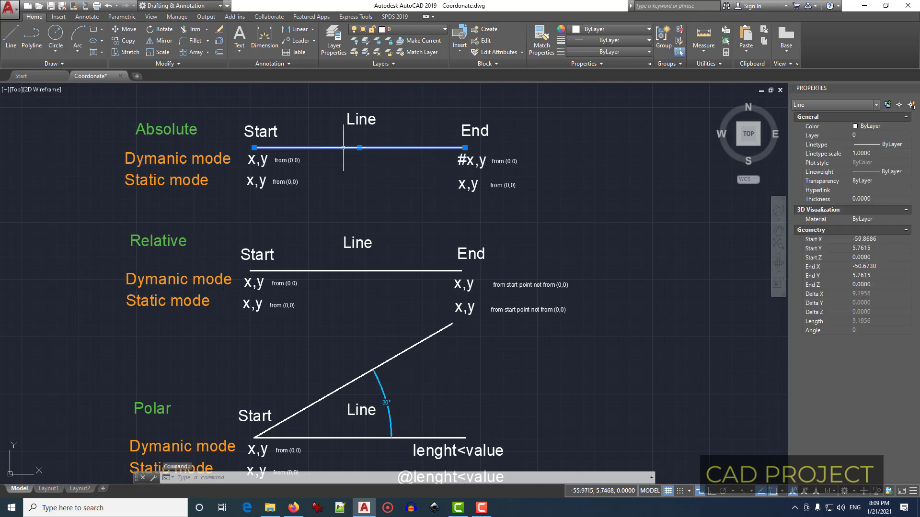
pyautogui.rightClick(343, 152)
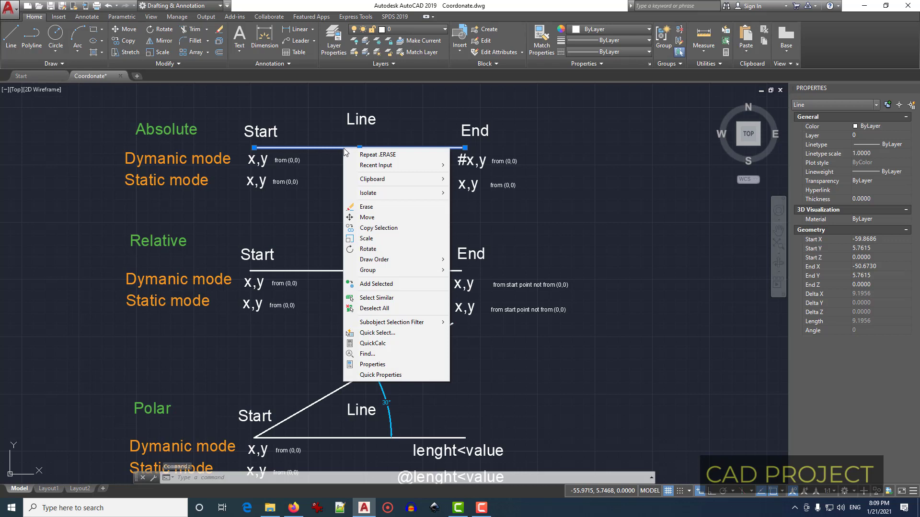
pyautogui.click(378, 365)
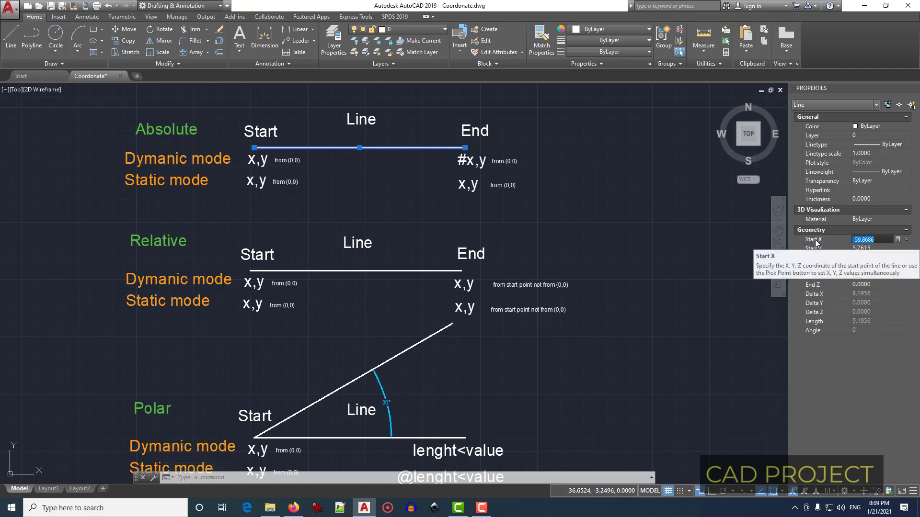
pyautogui.click(846, 240)
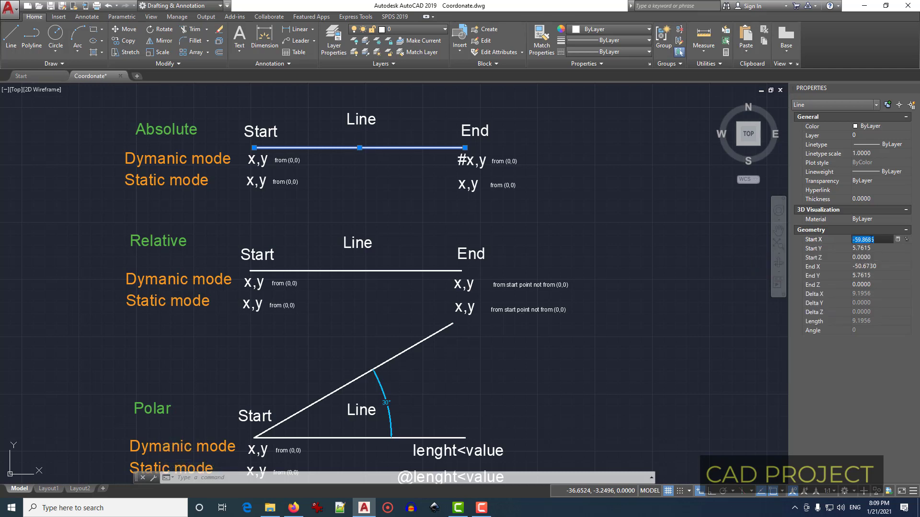
pyautogui.click(820, 250)
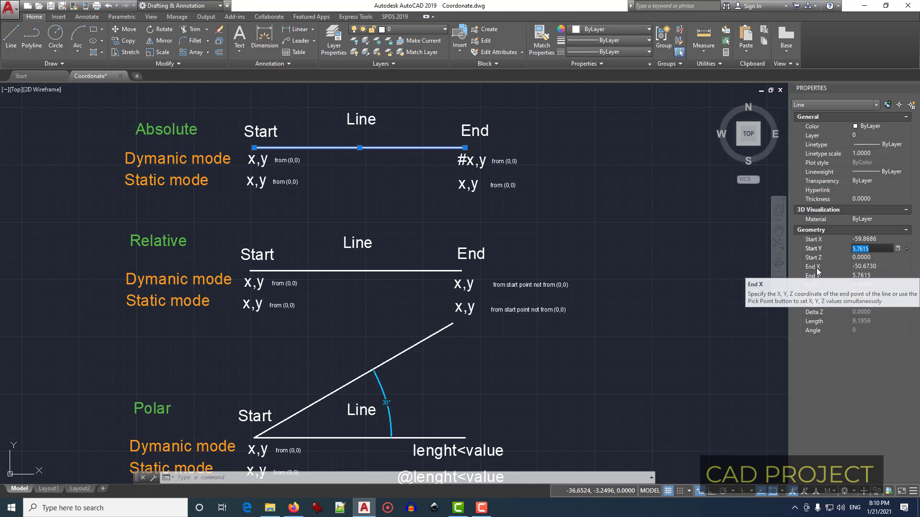
pyautogui.click(817, 269)
pyautogui.click(816, 277)
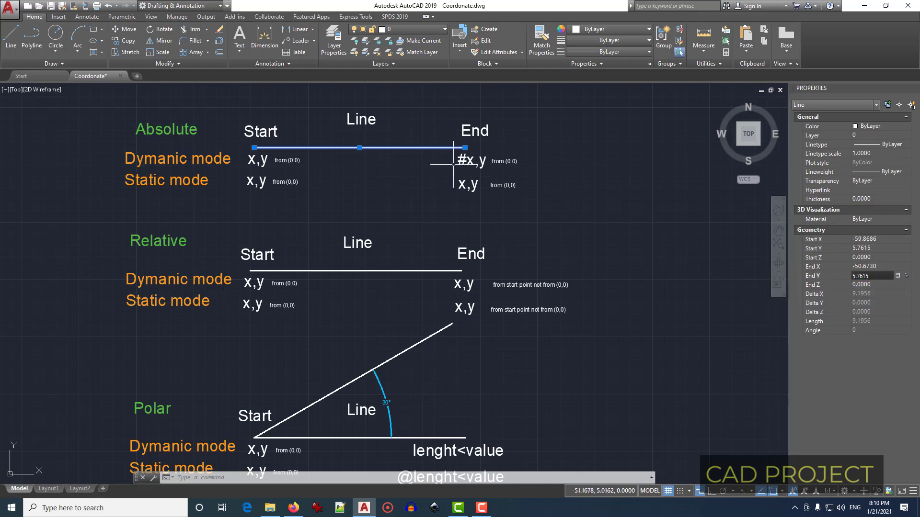
pyautogui.press('Escape')
pyautogui.press('Escape')
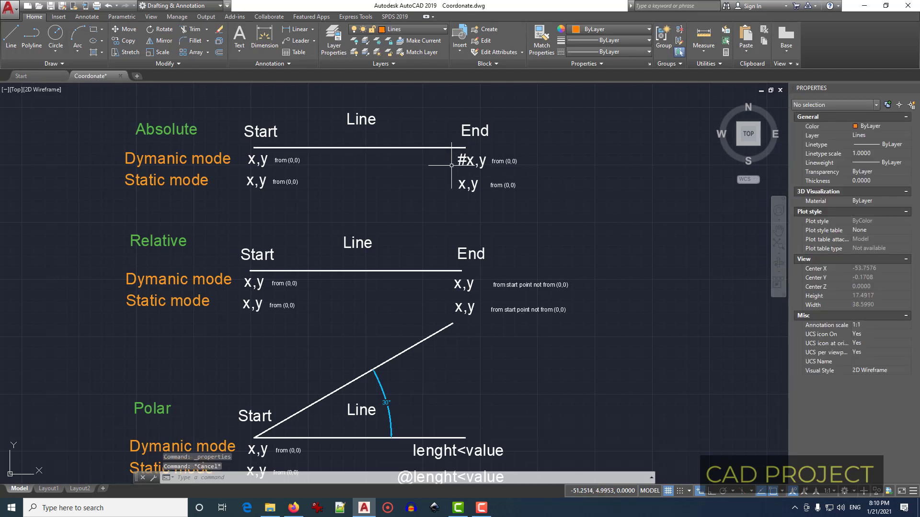
# Draw a freehand line rising slightly to the right in the empty area beside the Absolute example
pyautogui.moveTo(622, 232); pyautogui.dragTo(303, 230, button='middle')
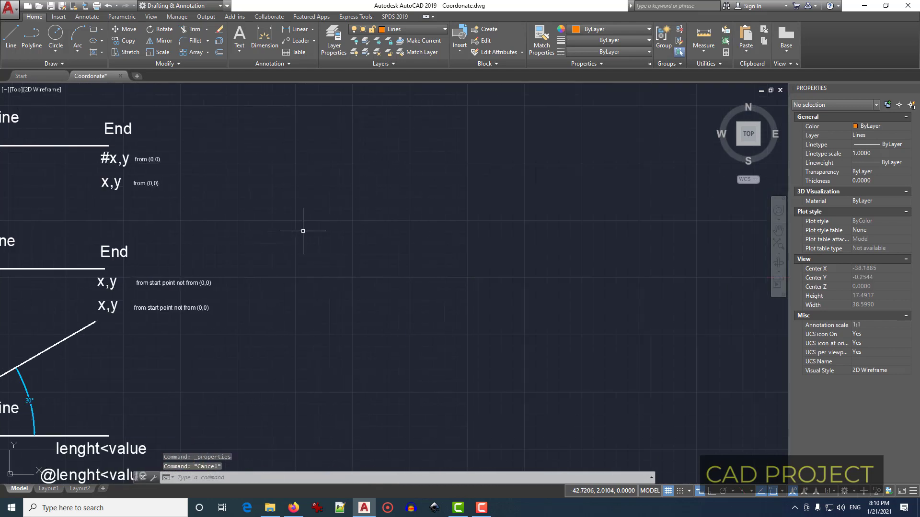
pyautogui.moveTo(421, 189)
pyautogui.mouseDown(button='middle')
pyautogui.moveTo(397, 228)
pyautogui.moveTo(371, 216)
pyautogui.mouseUp(button='middle')
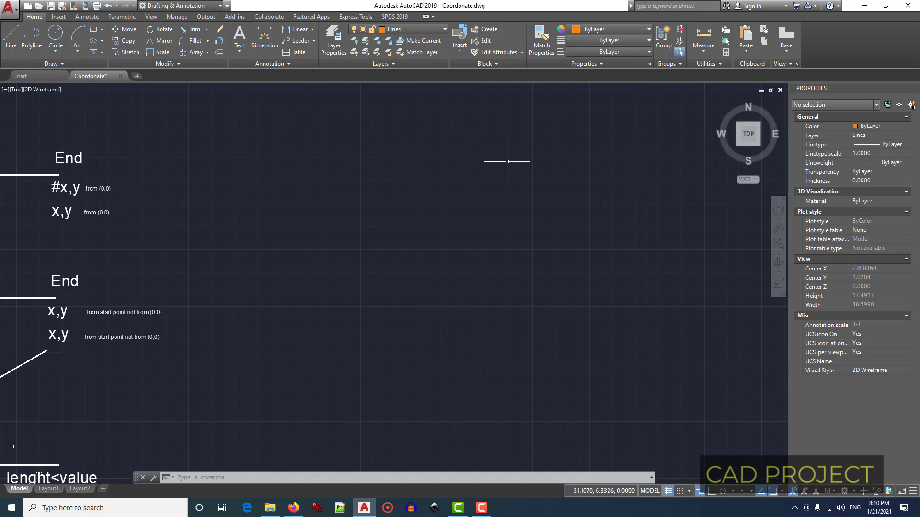
pyautogui.click(55, 64)
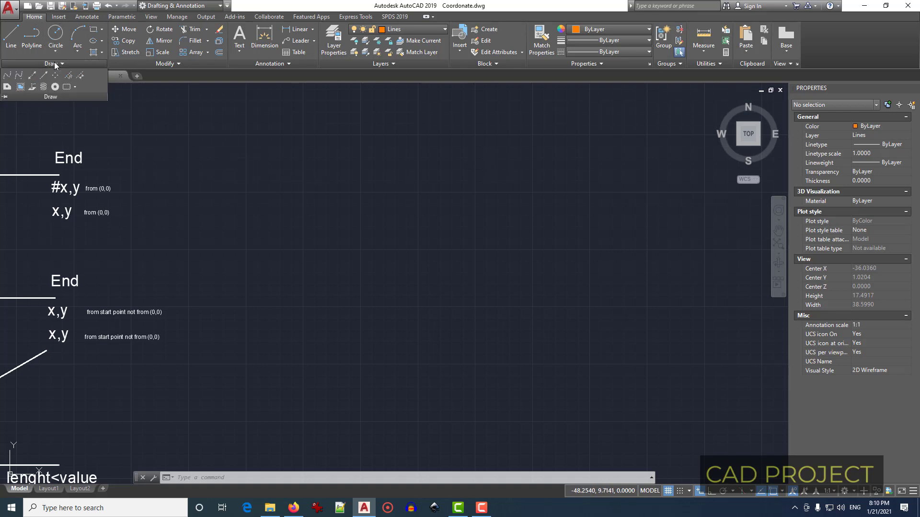
pyautogui.click(11, 38)
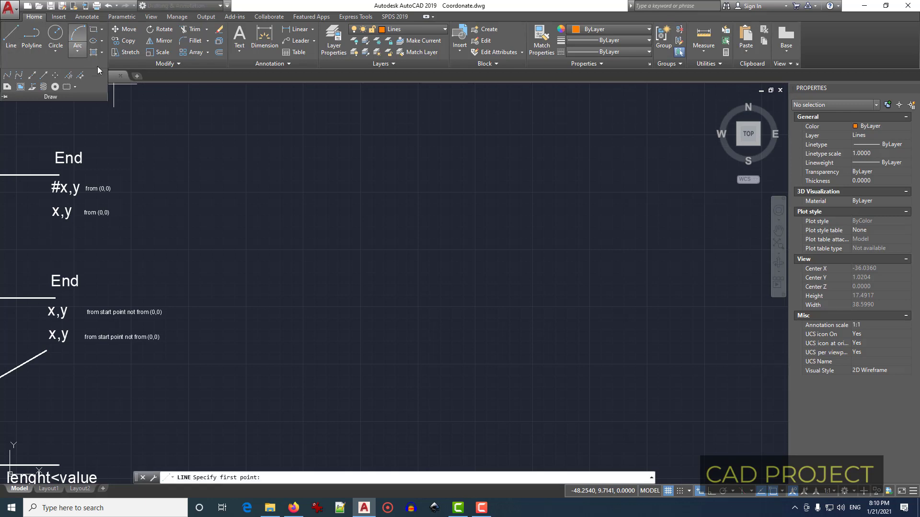
pyautogui.click(235, 162)
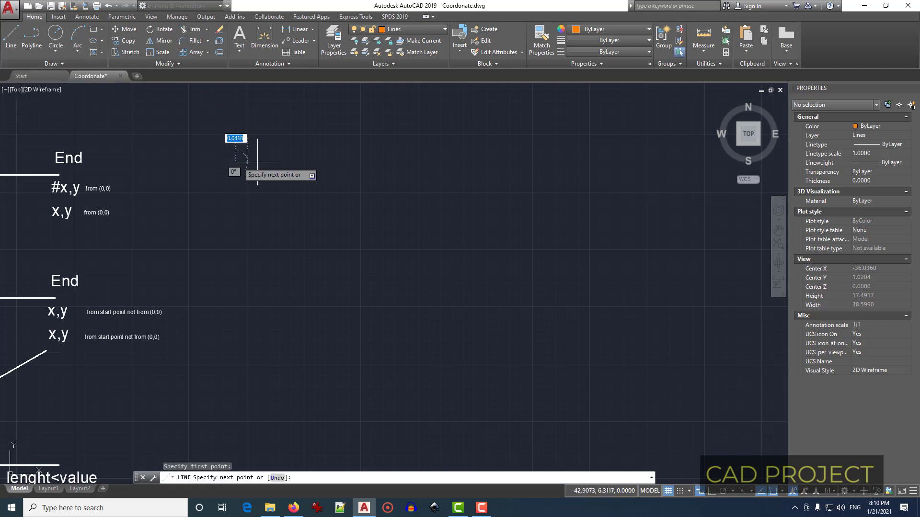
pyautogui.click(522, 121)
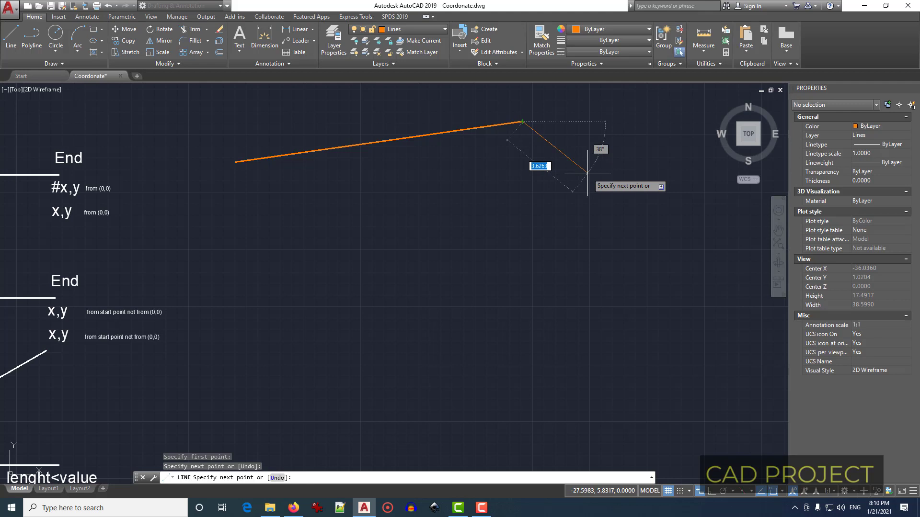
pyautogui.press('Return')
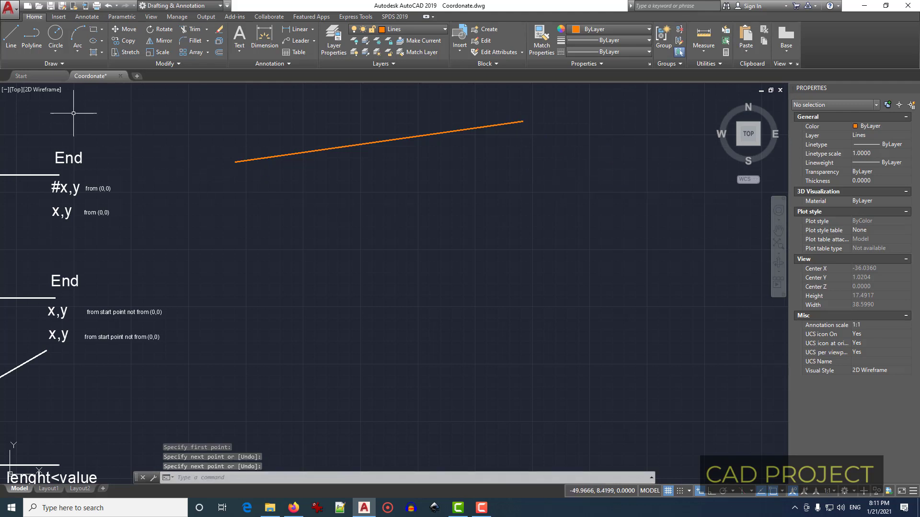
# Draw a second line about 13.17 units long from the first line's left endpoint, sloping about 2° downward to the right
pyautogui.click(12, 39)
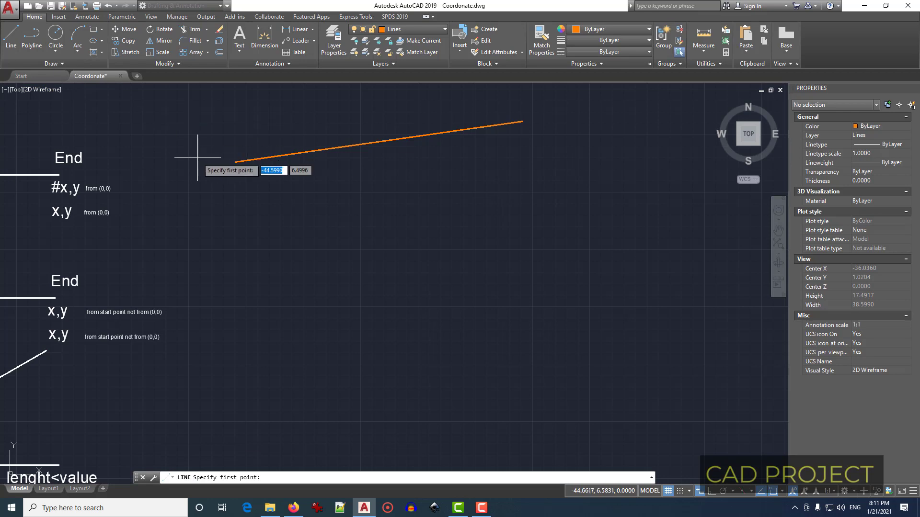
pyautogui.click(235, 161)
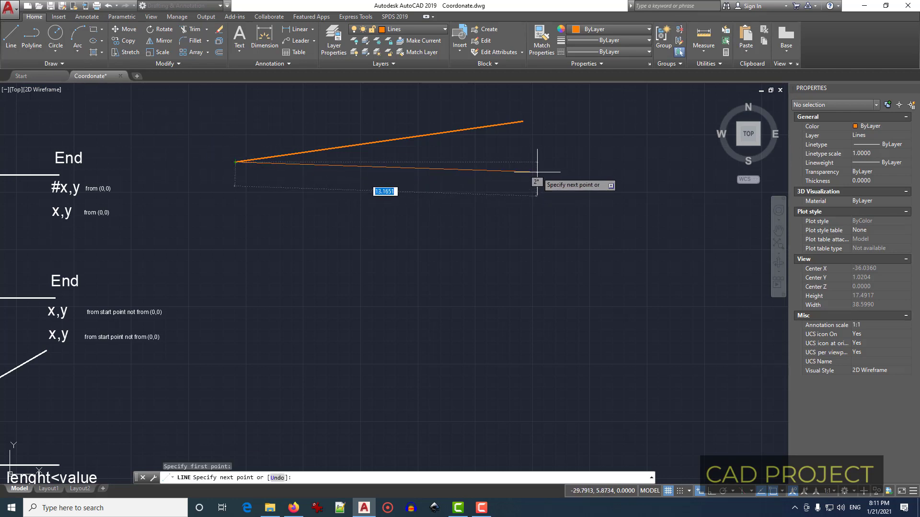
pyautogui.click(537, 172)
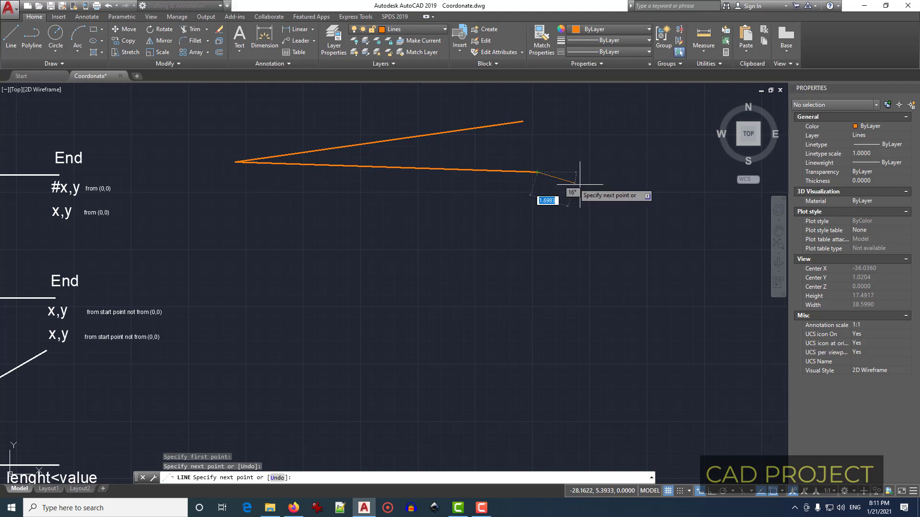
pyautogui.press('Return')
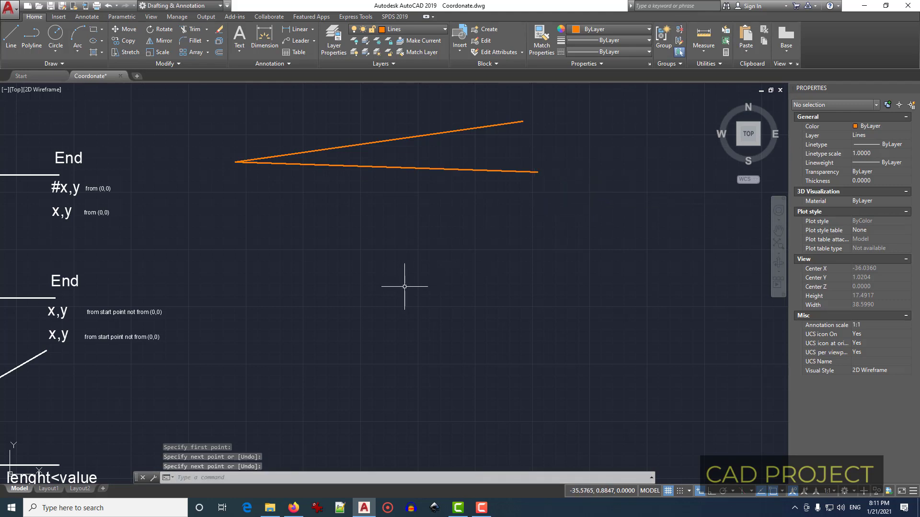
# Draw a third line from the second line's right endpoint back to a point below the shared left endpoint
pyautogui.press('Return')
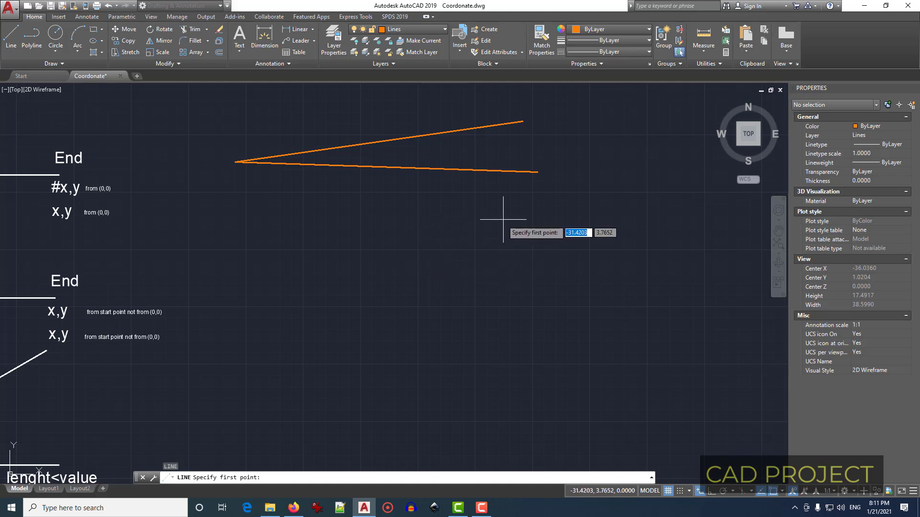
pyautogui.click(537, 171)
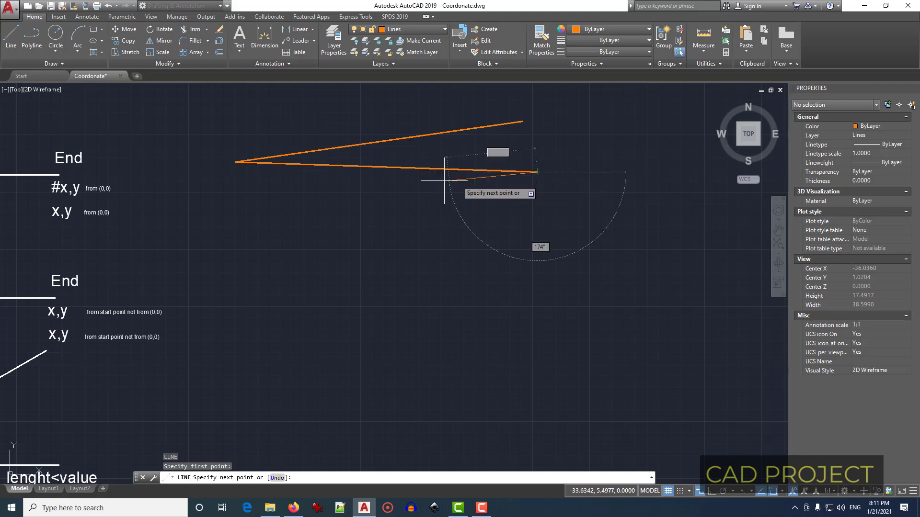
pyautogui.click(236, 205)
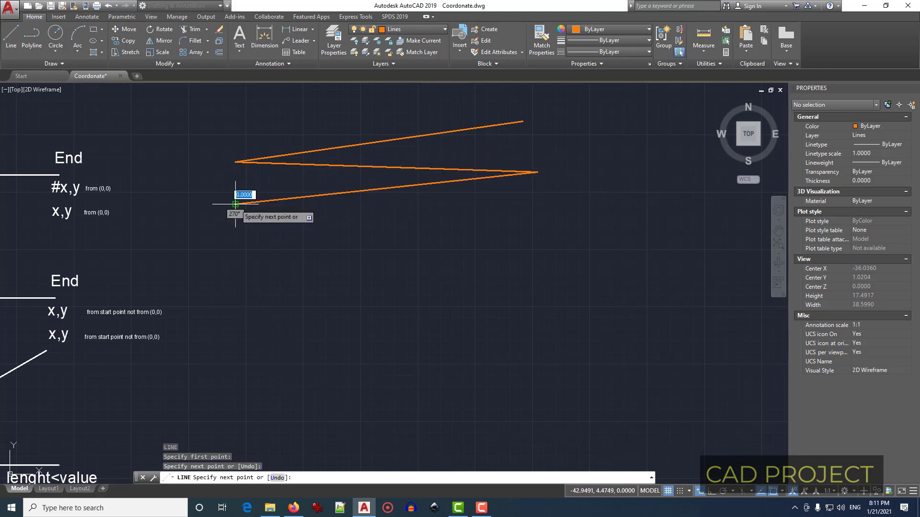
pyautogui.press('Return')
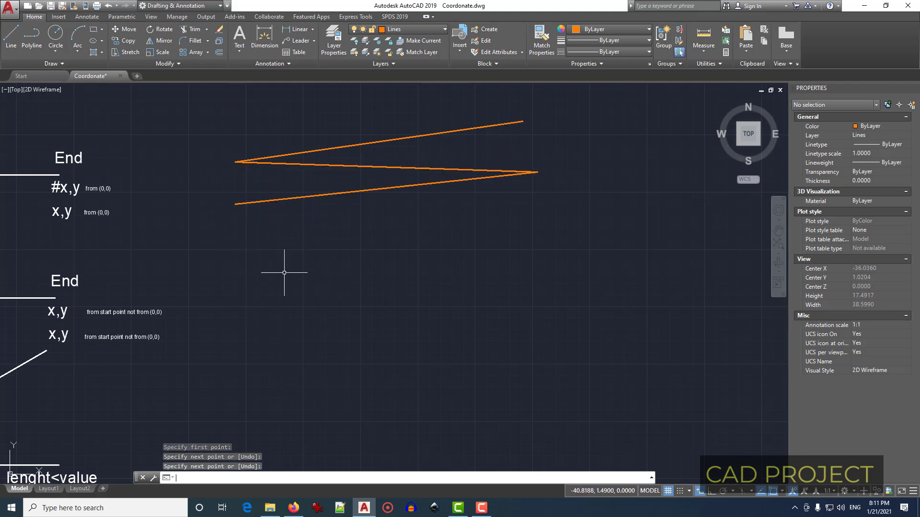
# Erase the three connected zigzag lines
pyautogui.click(529, 274)
pyautogui.click(279, 132)
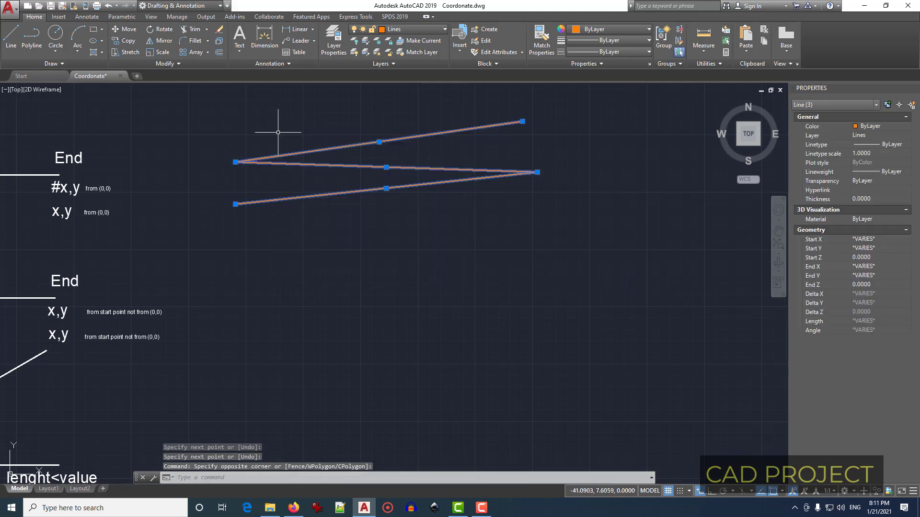
pyautogui.press('Delete')
# Draw a small rectangle and a larger one to its right, slightly lower, in the empty drawing area
pyautogui.click(93, 30)
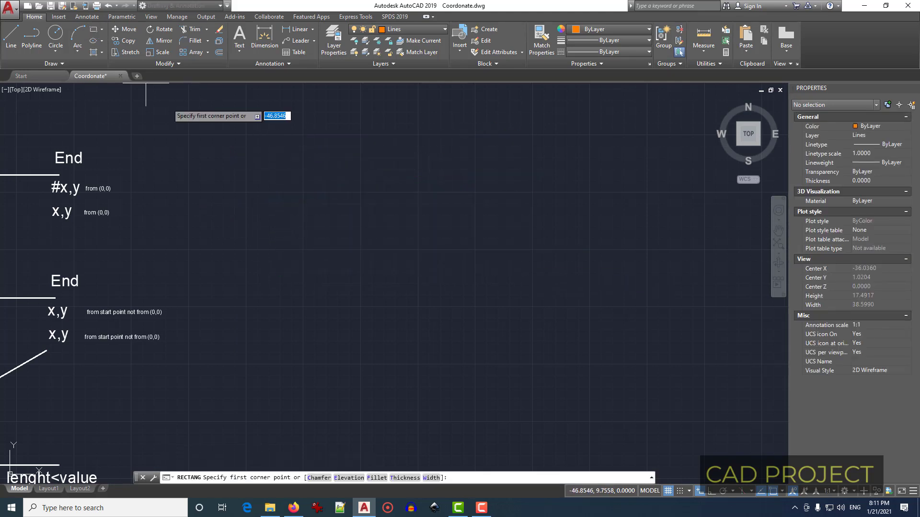
pyautogui.click(225, 181)
pyautogui.click(277, 238)
pyautogui.click(94, 29)
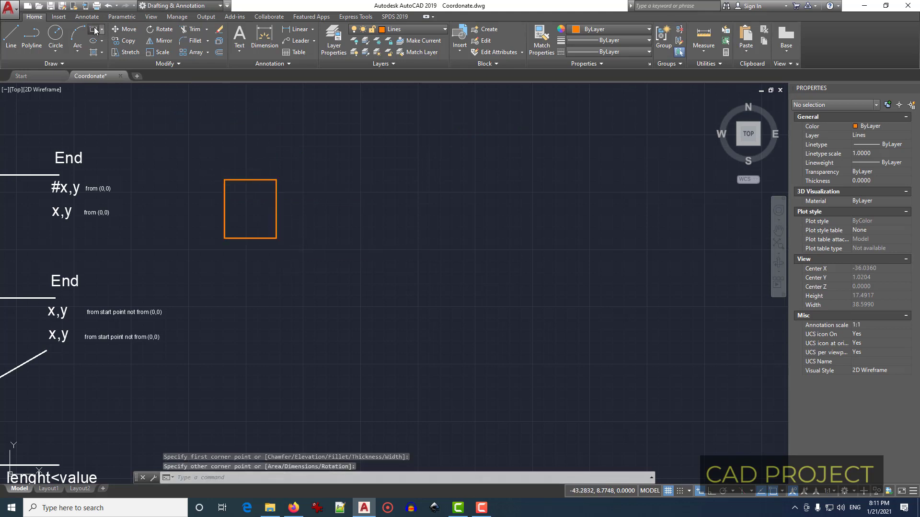
pyautogui.click(441, 212)
pyautogui.click(528, 294)
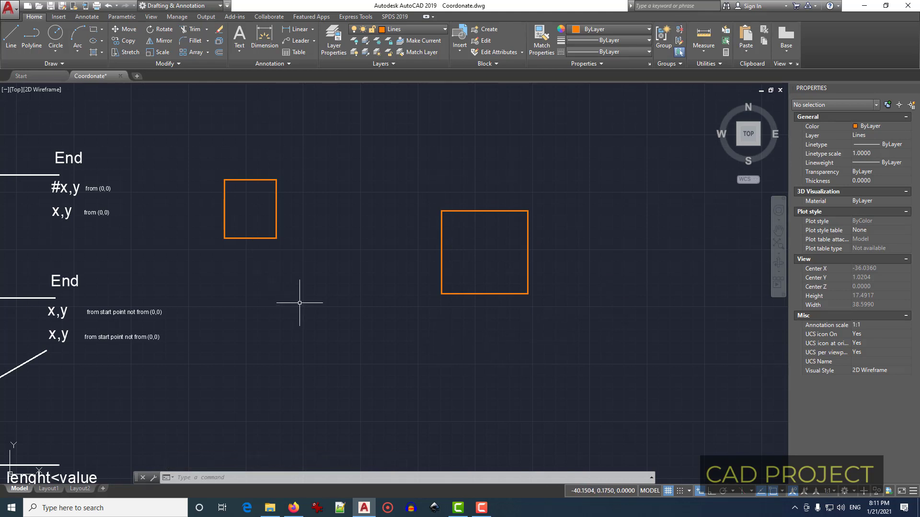
# Connect the two rectangles with two separate lines, one between their facing upper corners and one between their facing lower corners
pyautogui.click(10, 48)
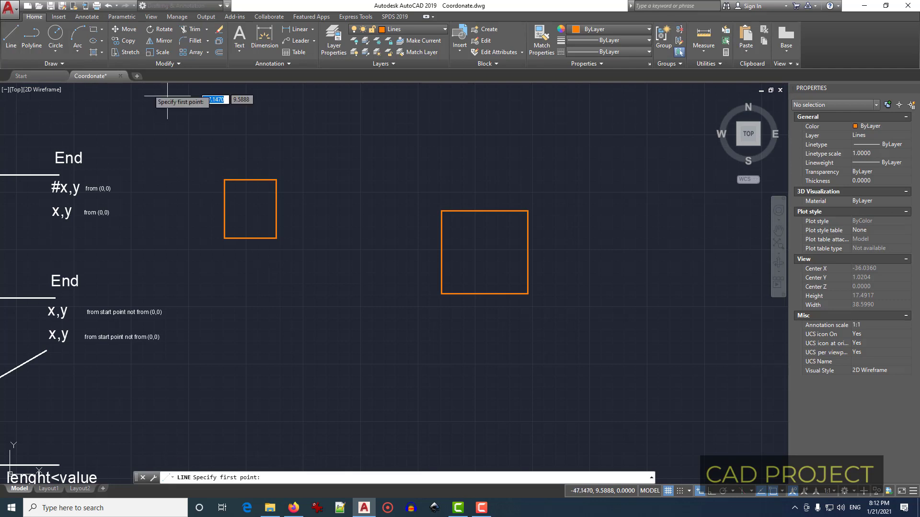
pyautogui.click(277, 180)
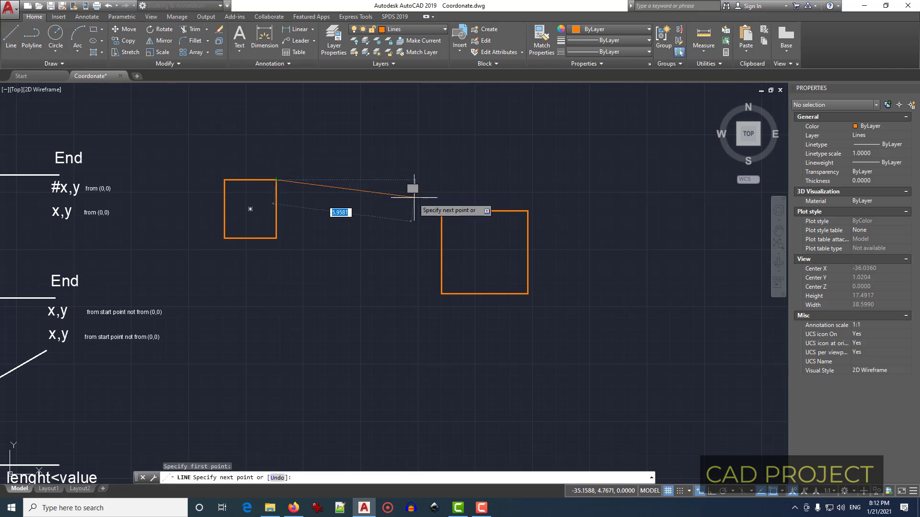
pyautogui.click(442, 210)
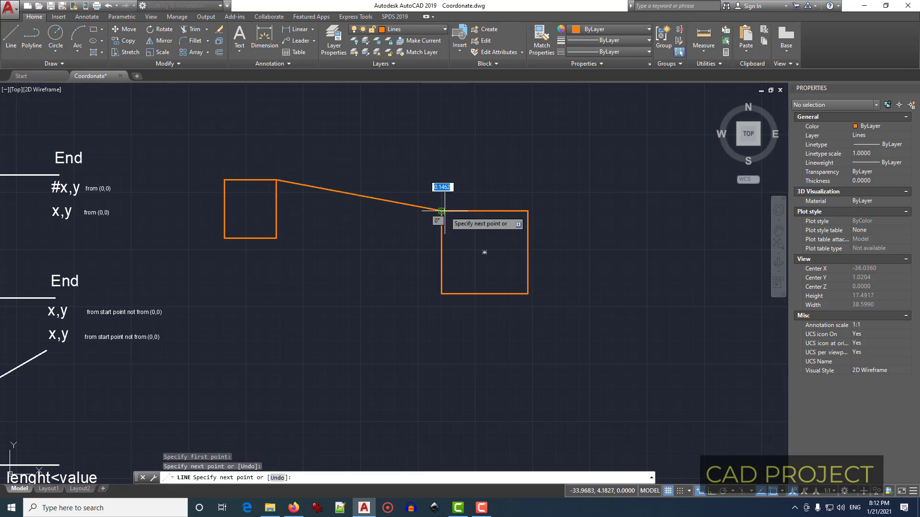
pyautogui.press('Return')
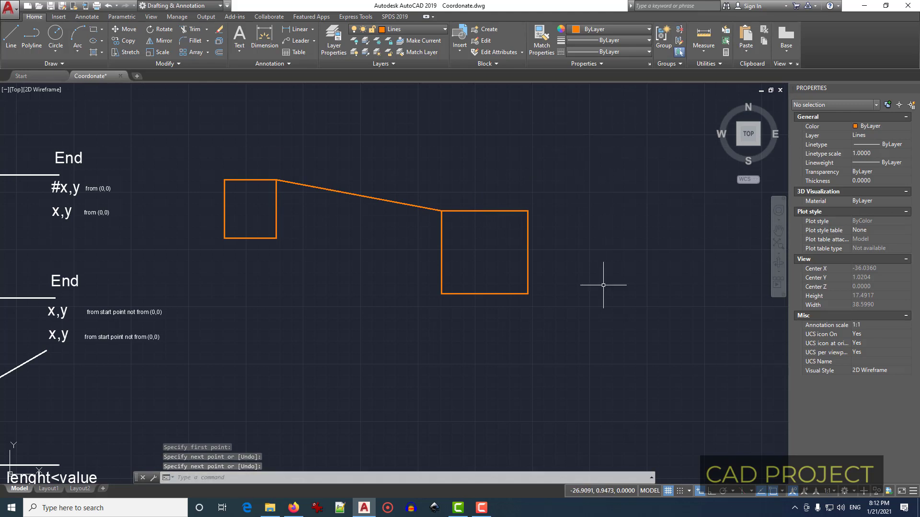
pyautogui.press('Return')
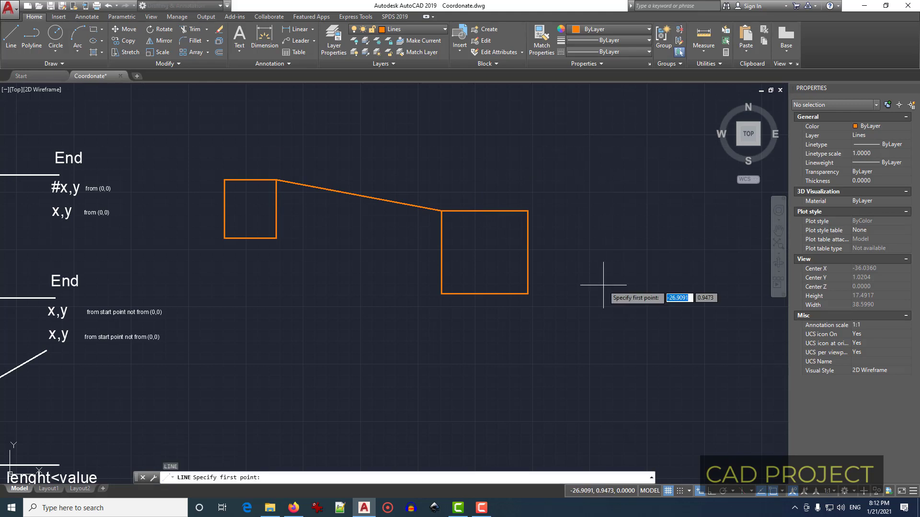
pyautogui.click(276, 238)
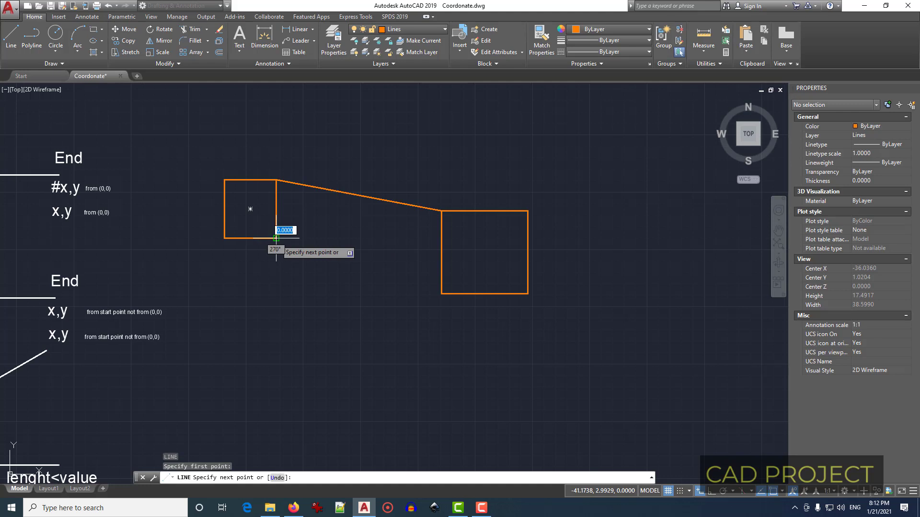
pyautogui.click(441, 293)
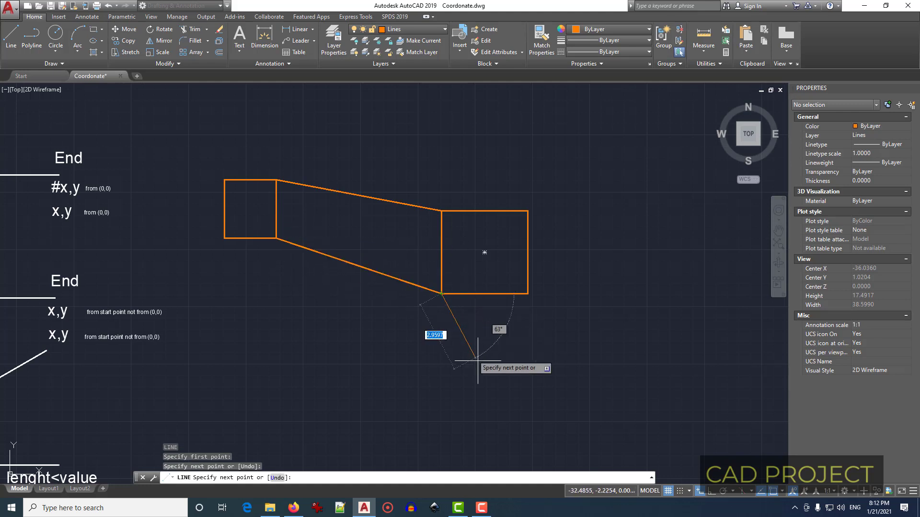
pyautogui.press('Return')
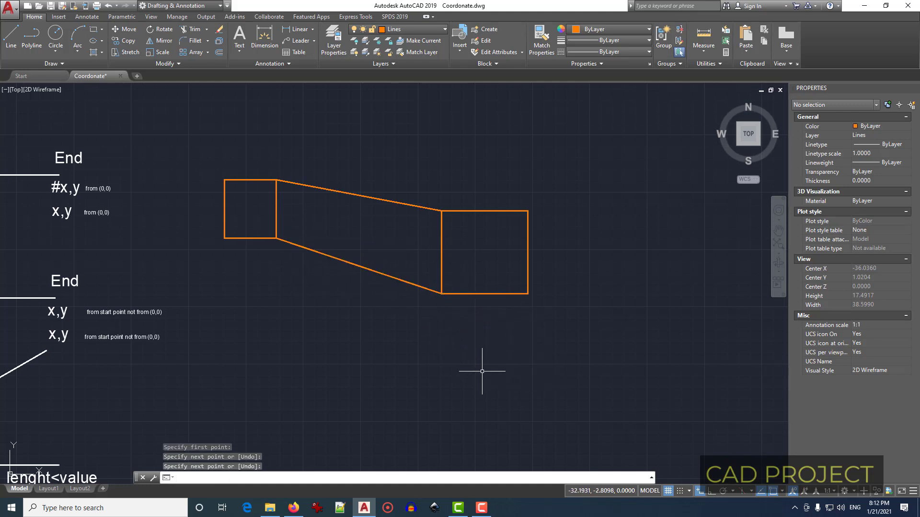
# Erase both rectangles and the two lines connecting them
pyautogui.click(568, 379)
pyautogui.click(201, 154)
pyautogui.press('Delete')
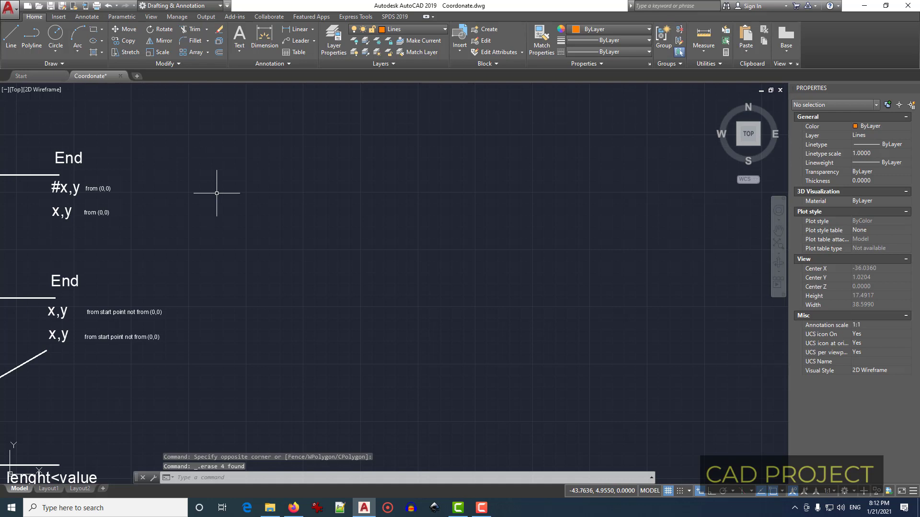
# Draw a chain of five connected lines in the empty area: rising, falling, horizontal, vertical upward, and a shallow rising one
pyautogui.click(10, 39)
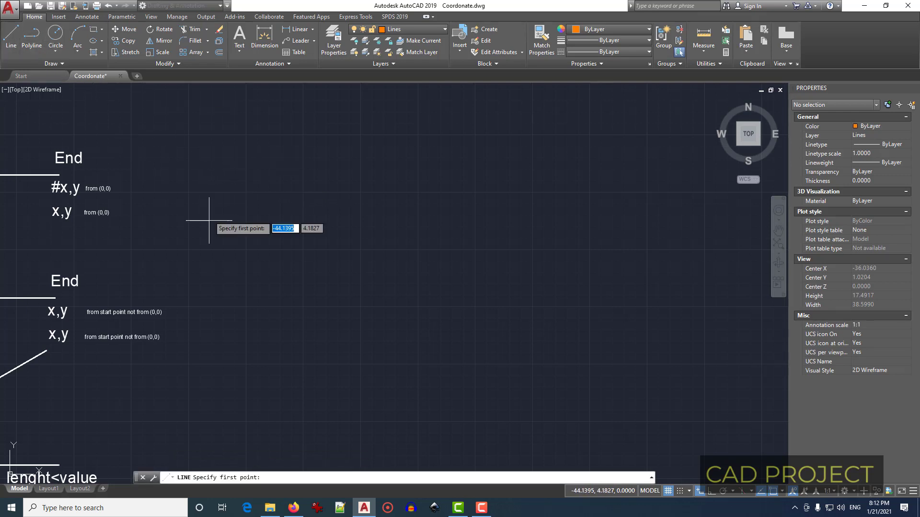
pyautogui.click(210, 281)
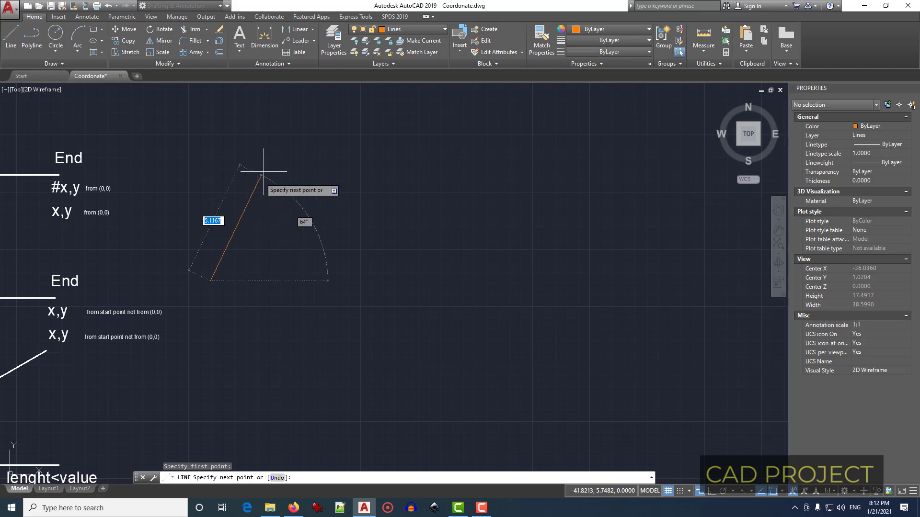
pyautogui.click(288, 165)
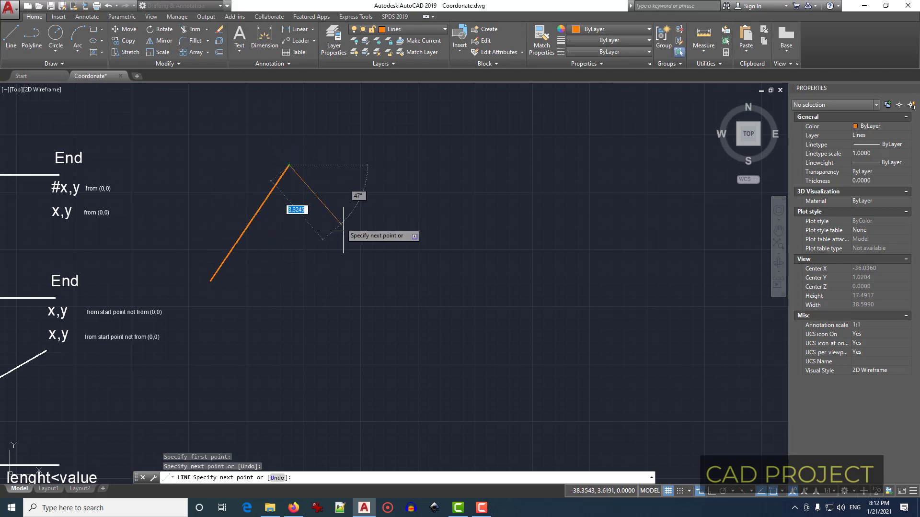
pyautogui.click(491, 295)
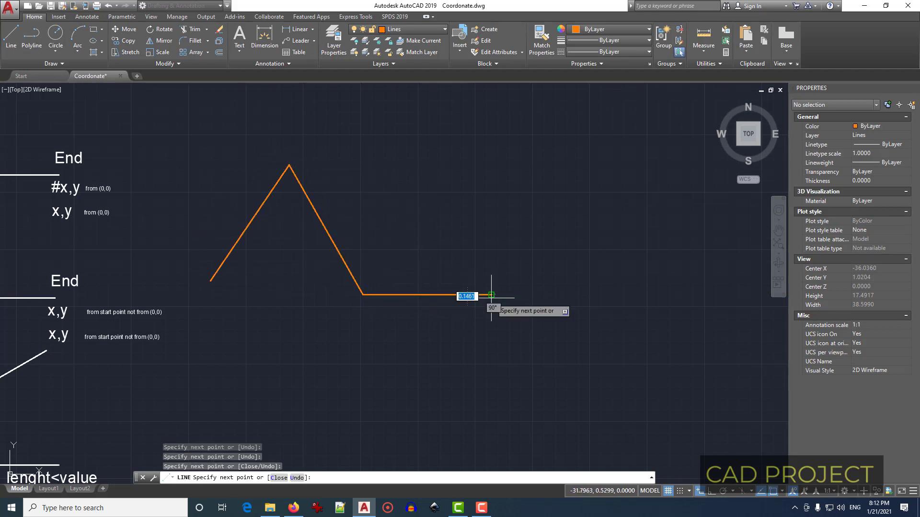
pyautogui.click(491, 173)
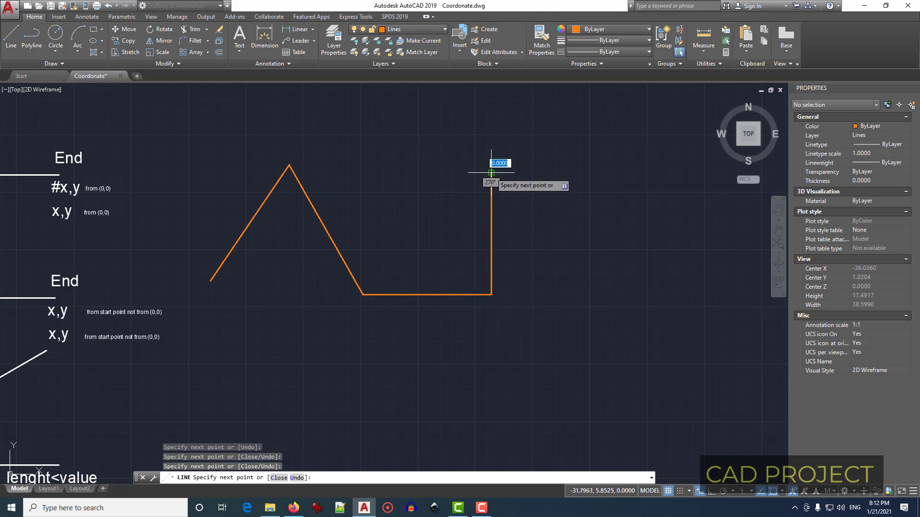
pyautogui.click(573, 133)
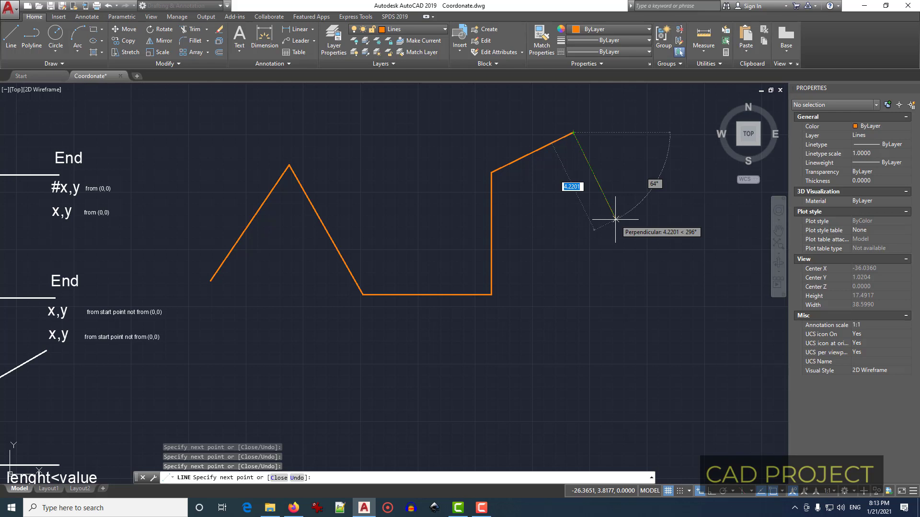
# Continue the chain with a segment of length 5 at 60°, add a steep descending segment and end the line
pyautogui.write('5')
pyautogui.press('Tab')
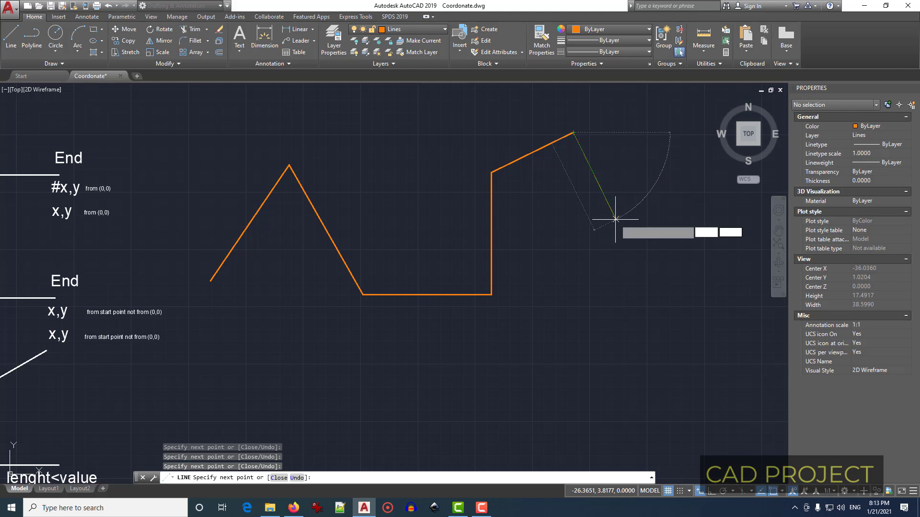
pyautogui.write('60')
pyautogui.press('Return')
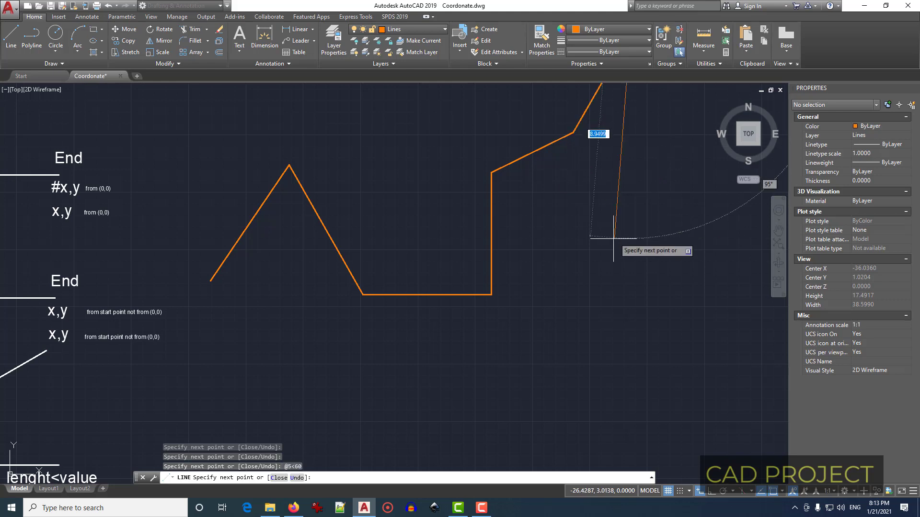
pyautogui.scroll(-5, 596, 269)
pyautogui.scroll(2, 644, 240)
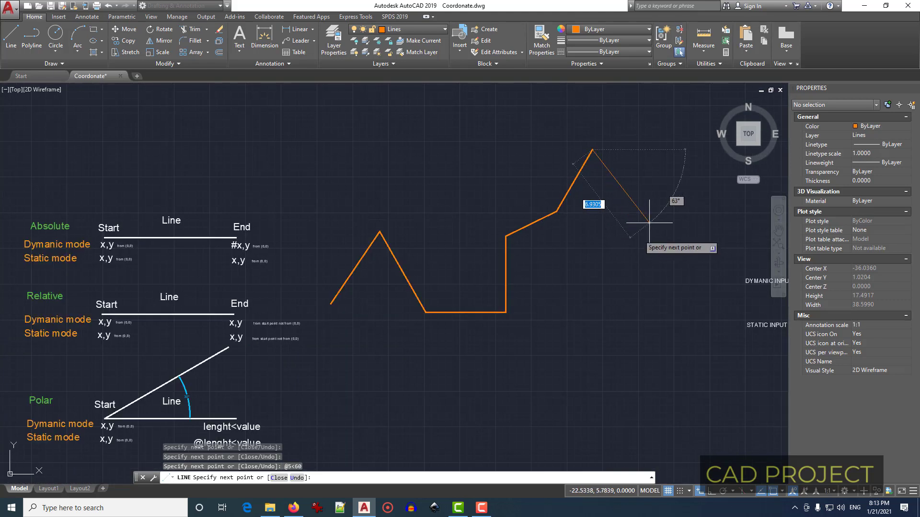
pyautogui.click(630, 283)
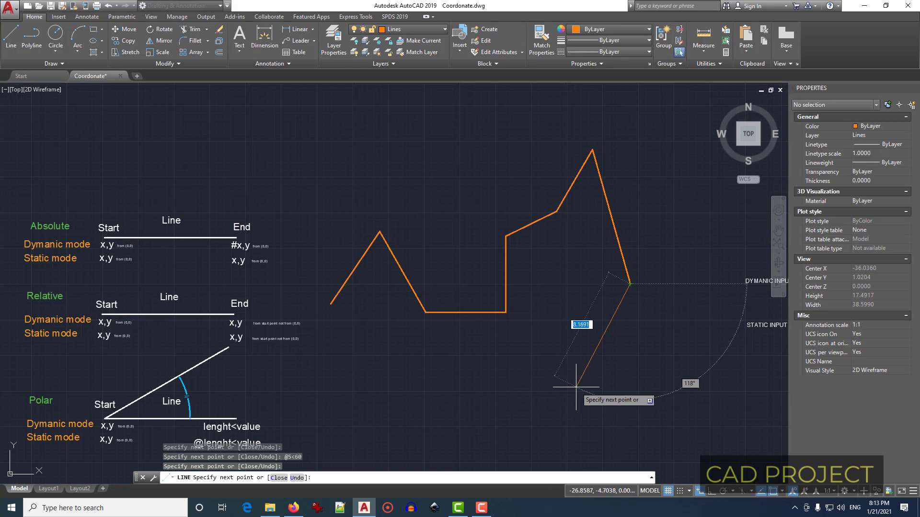
pyautogui.press('Return')
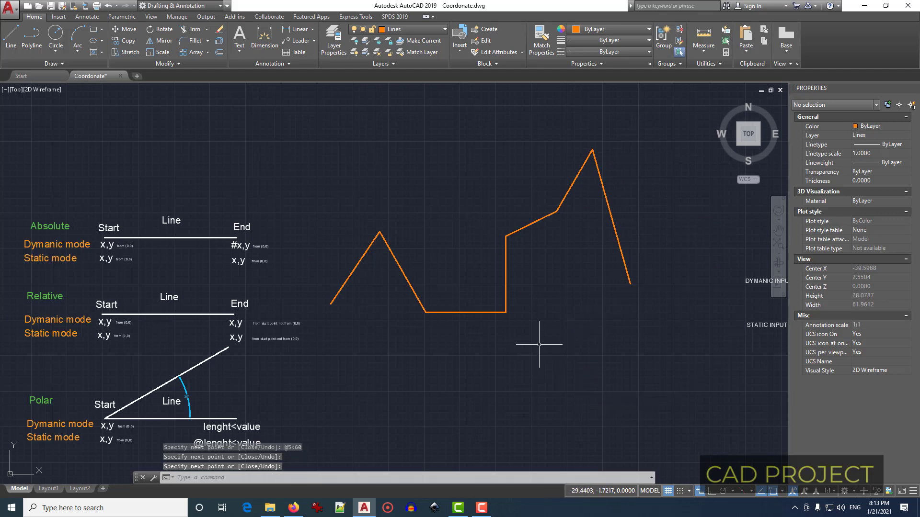
# Draw a separate chain of three connected lines, starting above the first peak of the existing chain
pyautogui.moveTo(539, 344)
pyautogui.mouseDown(button='middle')
pyautogui.moveTo(468, 329)
pyautogui.moveTo(372, 261)
pyautogui.moveTo(375, 302)
pyautogui.mouseUp(button='middle')
pyautogui.scroll(2, 322, 264)
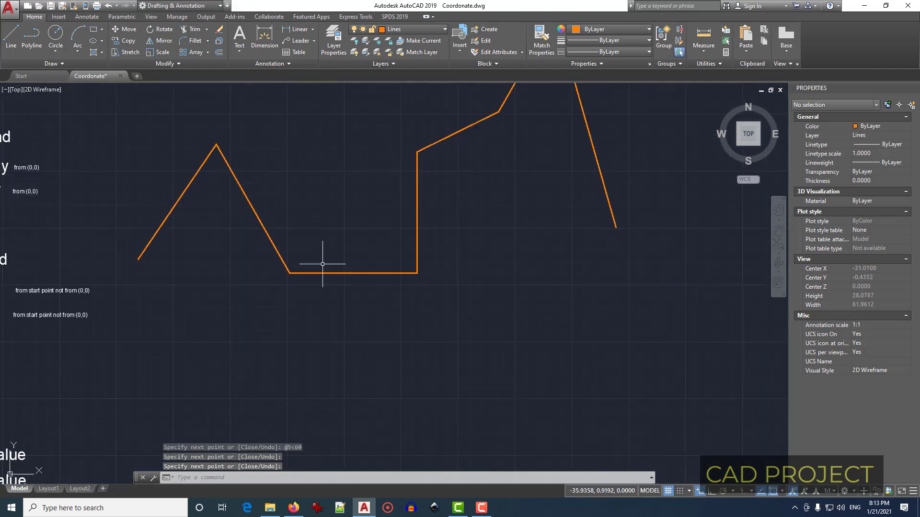
pyautogui.moveTo(322, 264); pyautogui.dragTo(318, 343, button='middle')
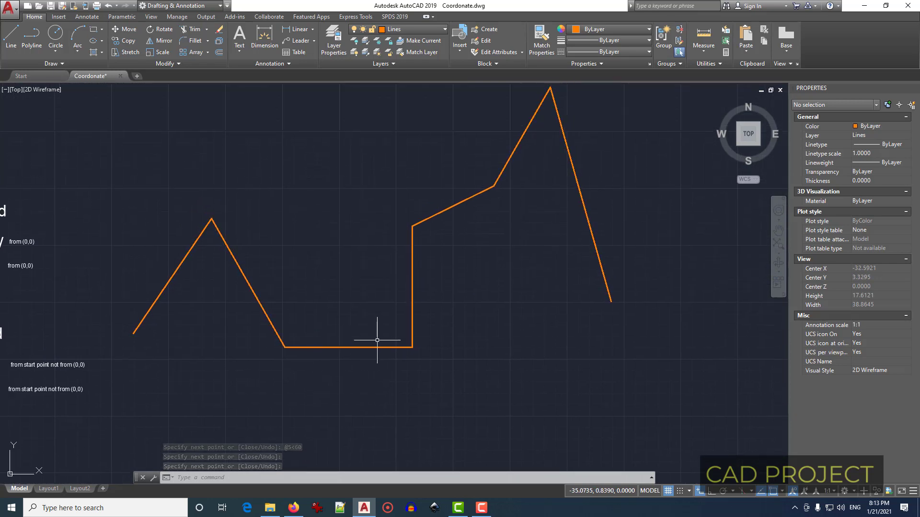
pyautogui.press('Return')
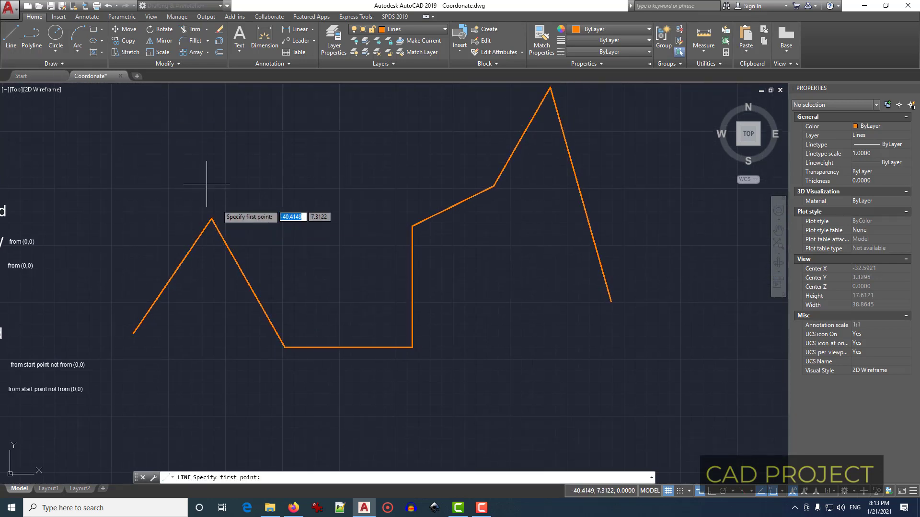
pyautogui.click(174, 169)
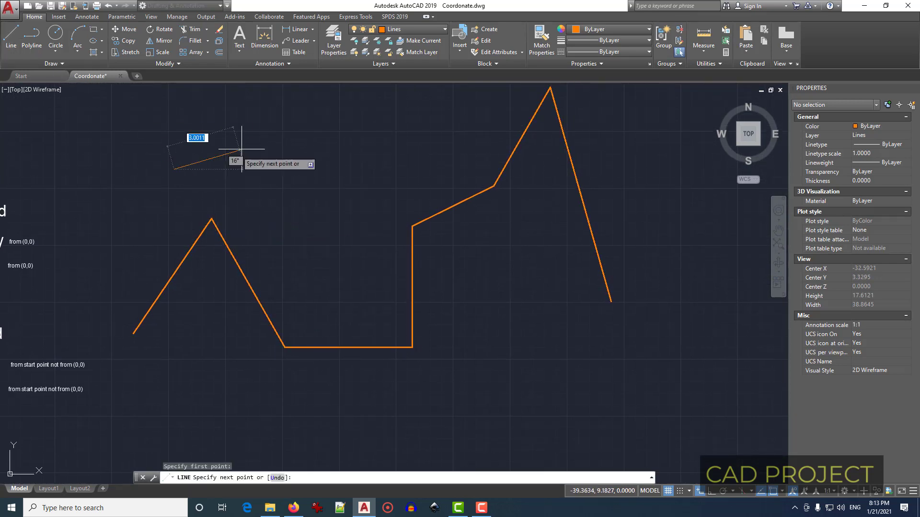
pyautogui.click(268, 127)
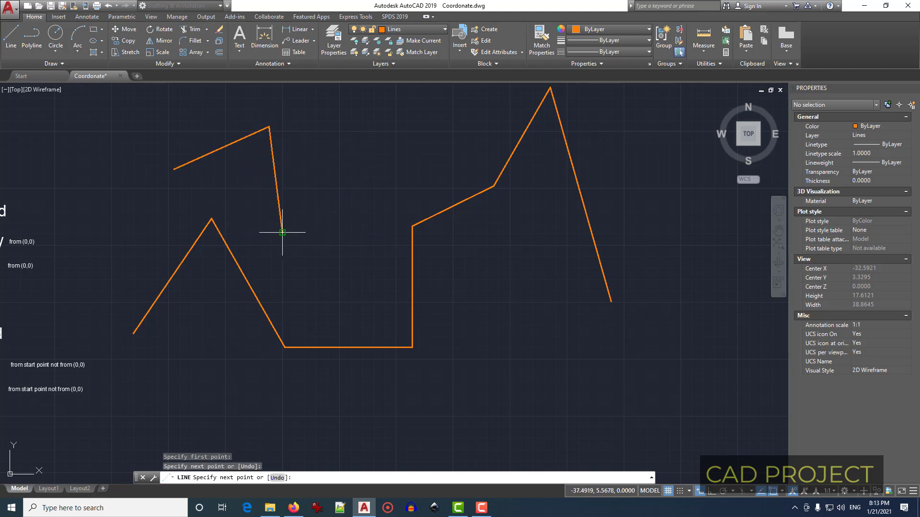
pyautogui.click(282, 232)
pyautogui.click(356, 249)
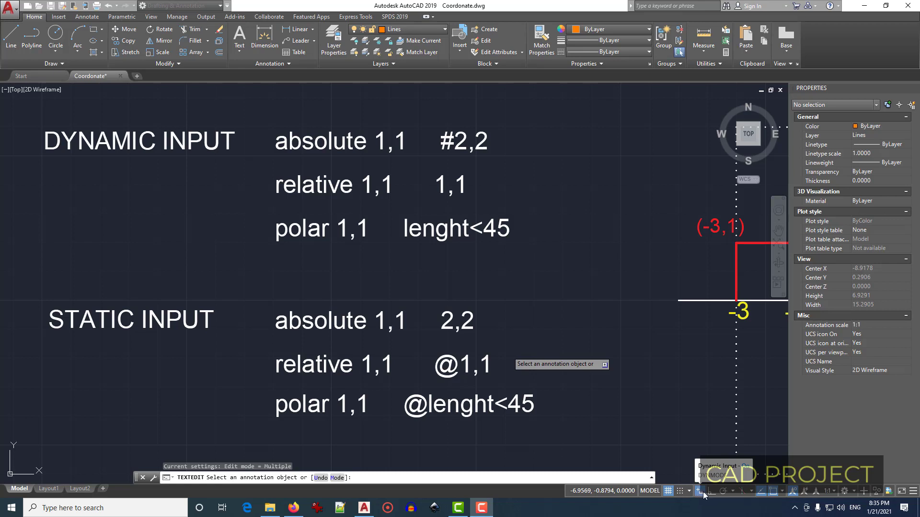
# Remove the Dynamic Input toggle from the status bar and restore it
pyautogui.click(914, 494)
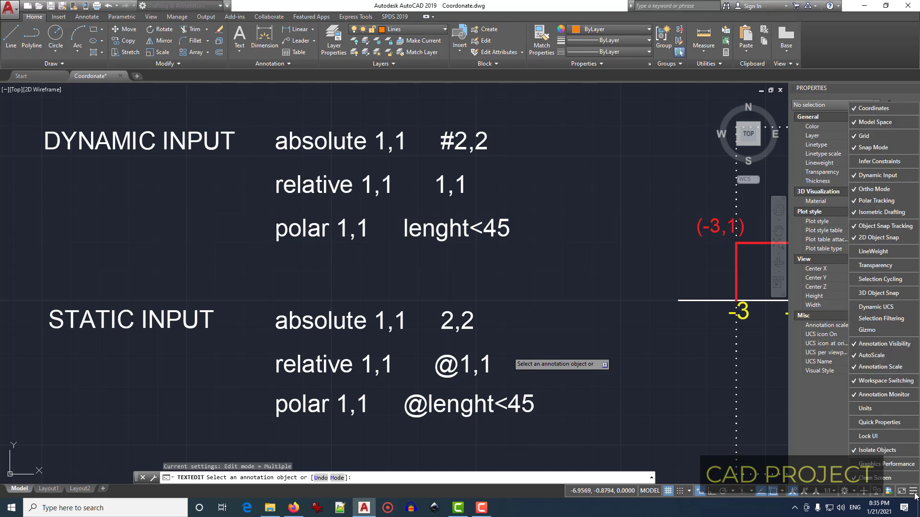
pyautogui.click(875, 177)
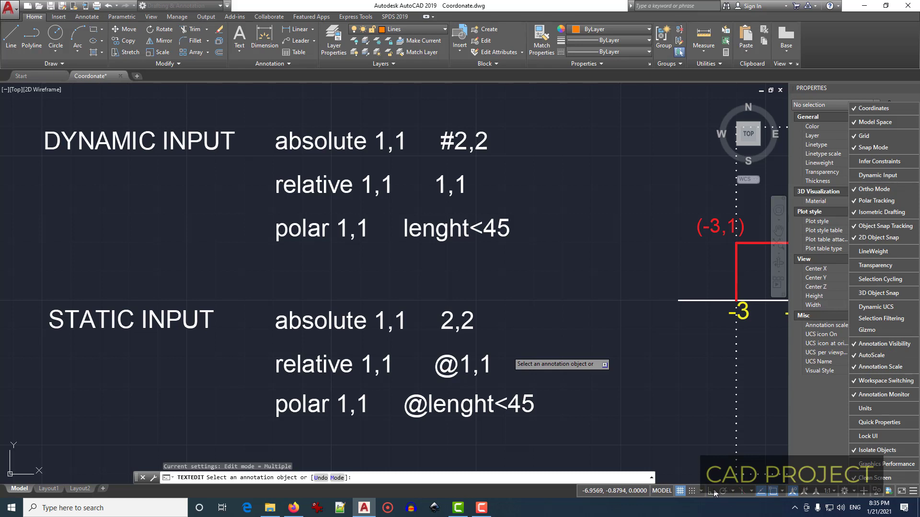
pyautogui.click(876, 177)
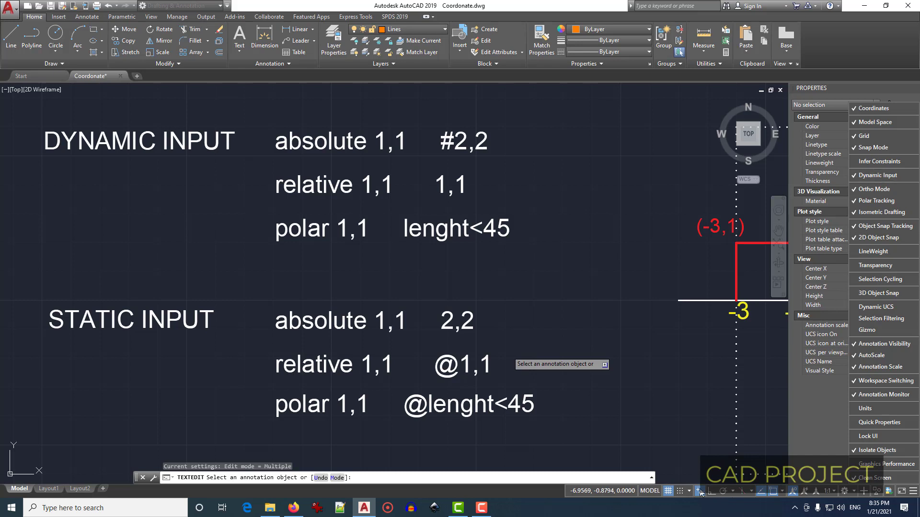
pyautogui.click(618, 400)
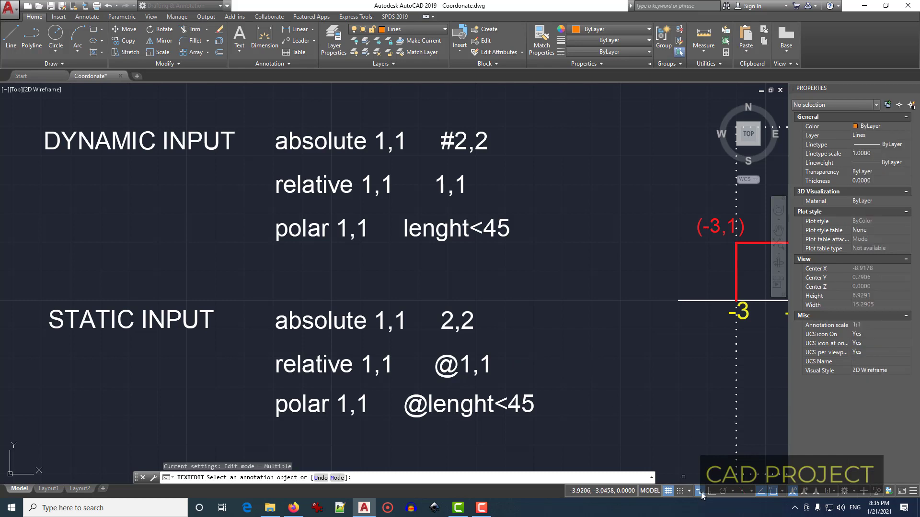
# Switch Dynamic Input off and back on, and try it while starting a selection window over the notation text
pyautogui.click(699, 491)
pyautogui.click(701, 496)
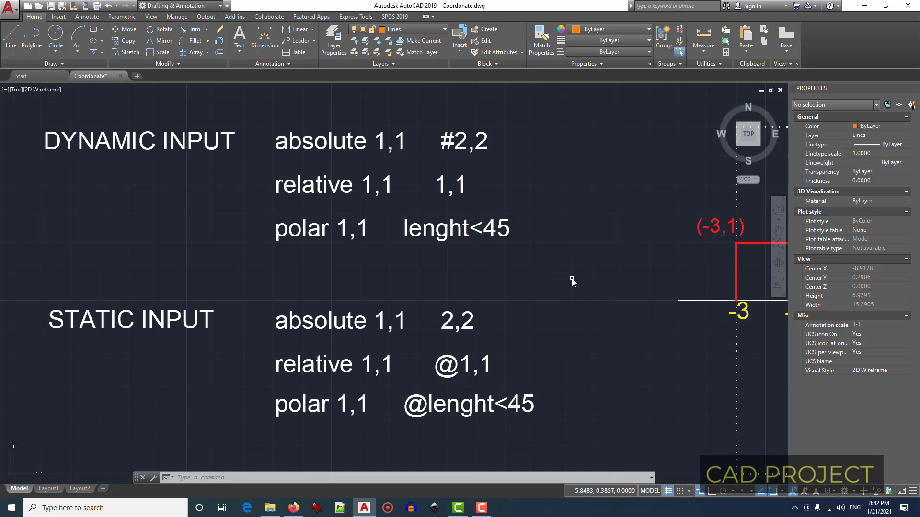
pyautogui.click(571, 278)
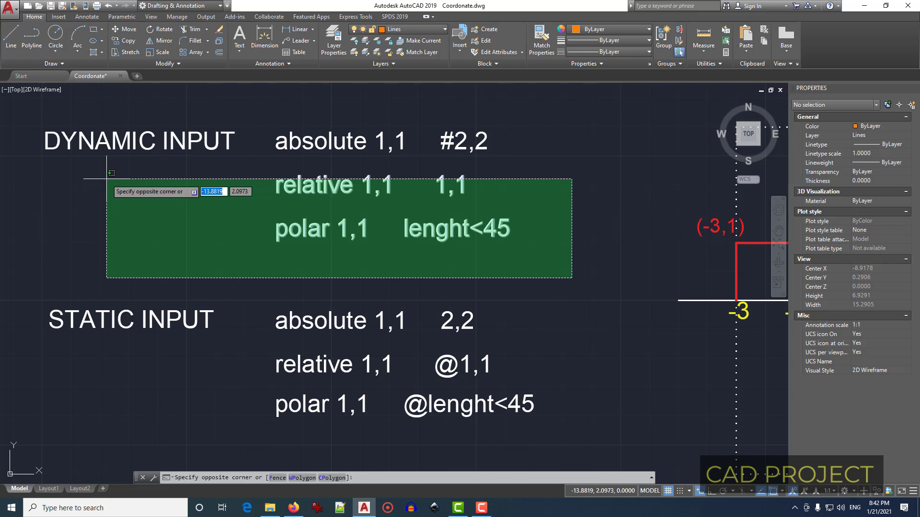
pyautogui.press('F12')
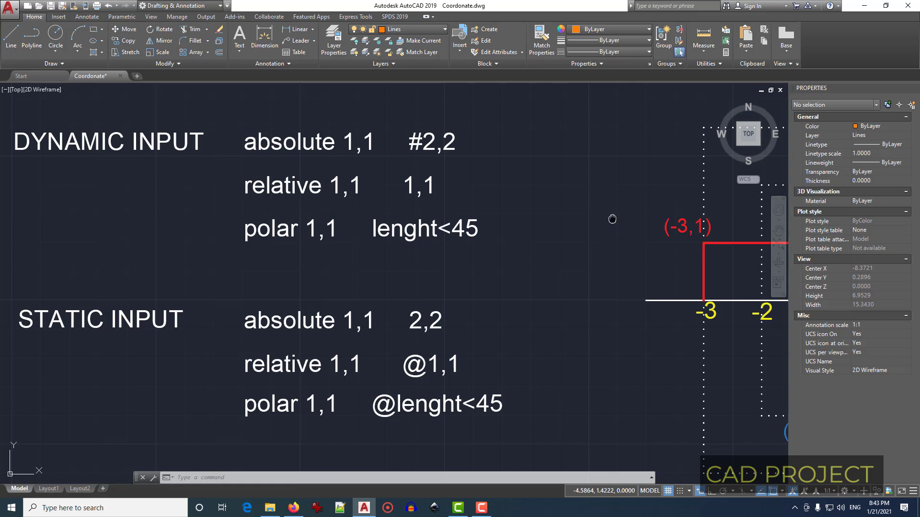
# Examine the Cartesian coordinate diagram and the absolute, relative and polar notations for dynamic and static input
pyautogui.moveTo(612, 219)
pyautogui.mouseDown(button='middle')
pyautogui.moveTo(356, 234)
pyautogui.moveTo(317, 218)
pyautogui.mouseUp(button='middle')
pyautogui.scroll(-2, 356, 233)
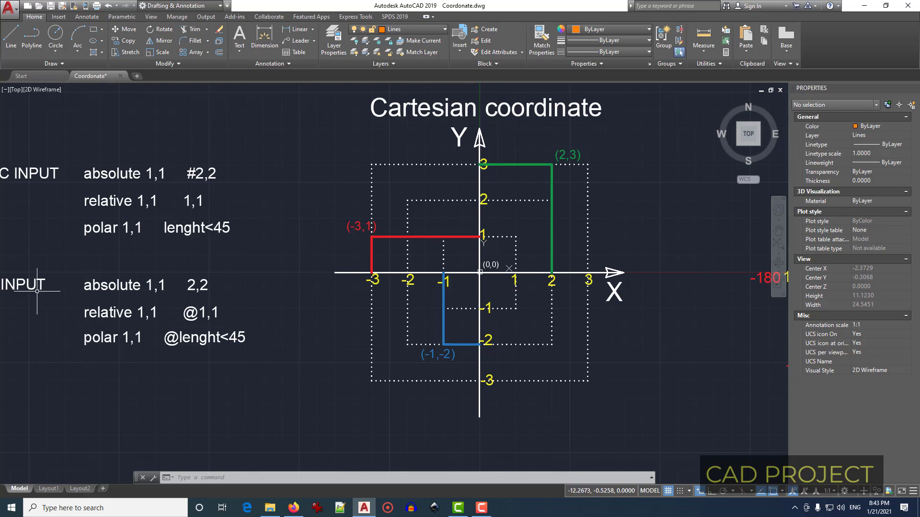
pyautogui.moveTo(43, 302); pyautogui.dragTo(118, 300, button='middle')
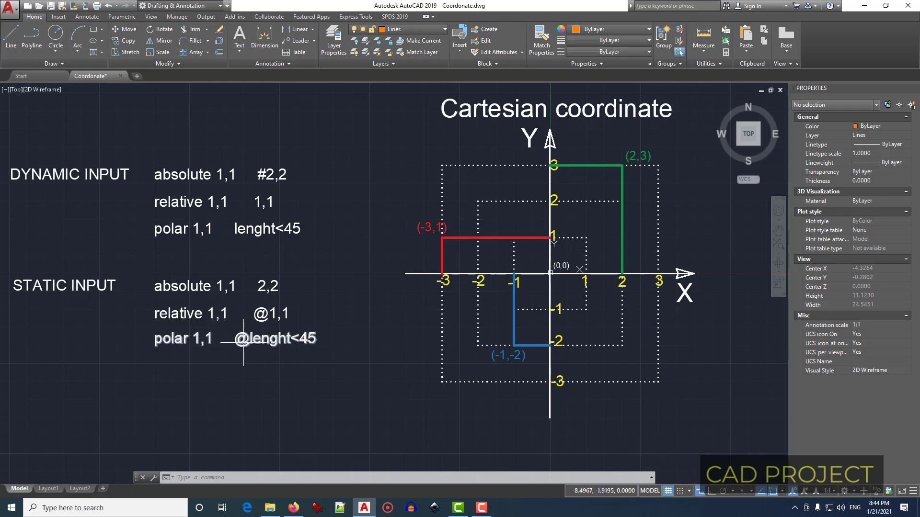
pyautogui.moveTo(243, 342)
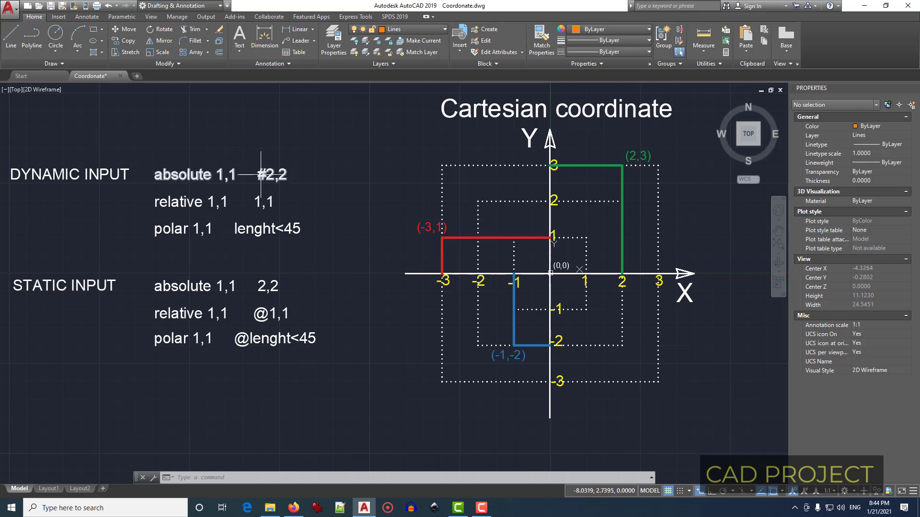
pyautogui.moveTo(261, 173)
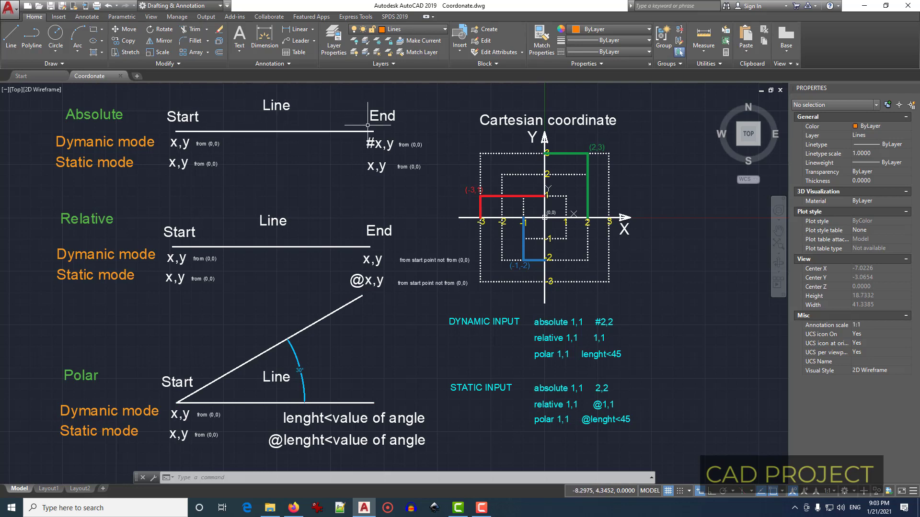
pyautogui.moveTo(371, 130)
# Draw a line from 1,1 to the absolute endpoint #2,2 on the Cartesian coordinate diagram using dynamic input
pyautogui.rightClick(665, 286)
pyautogui.click(695, 300)
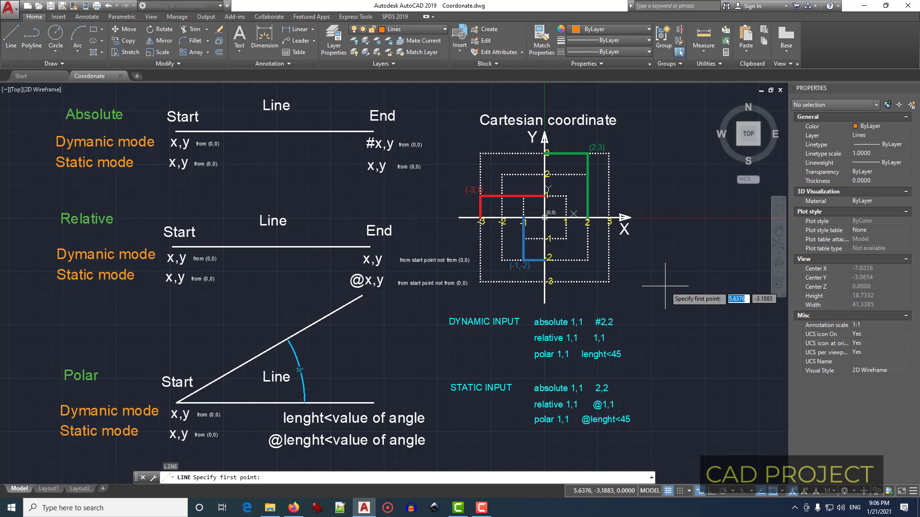
pyautogui.write('1,1')
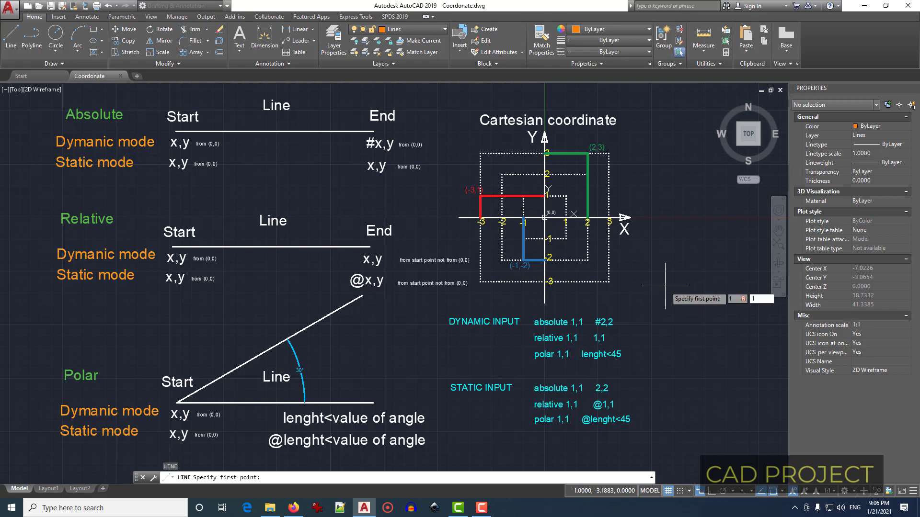
pyautogui.press('Return')
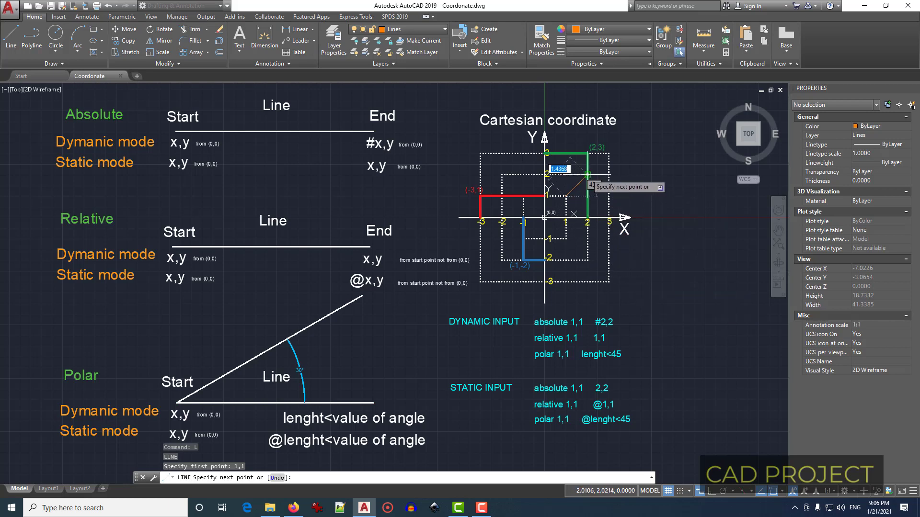
pyautogui.scroll(2, 587, 174)
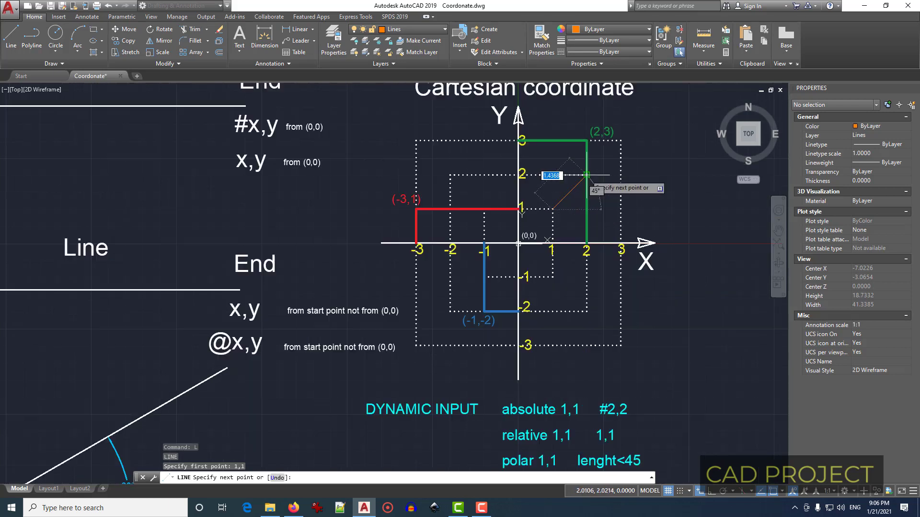
pyautogui.scroll(2, 587, 175)
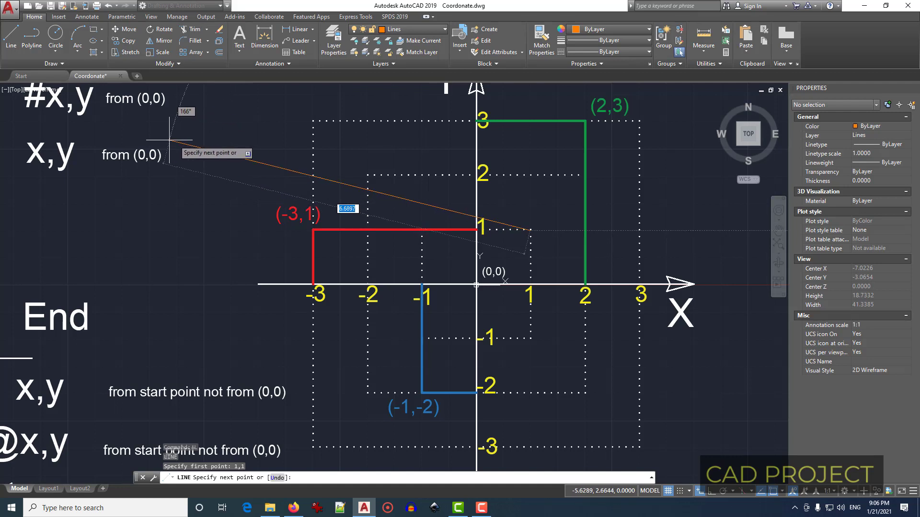
pyautogui.moveTo(86, 128); pyautogui.dragTo(80, 162, button='middle')
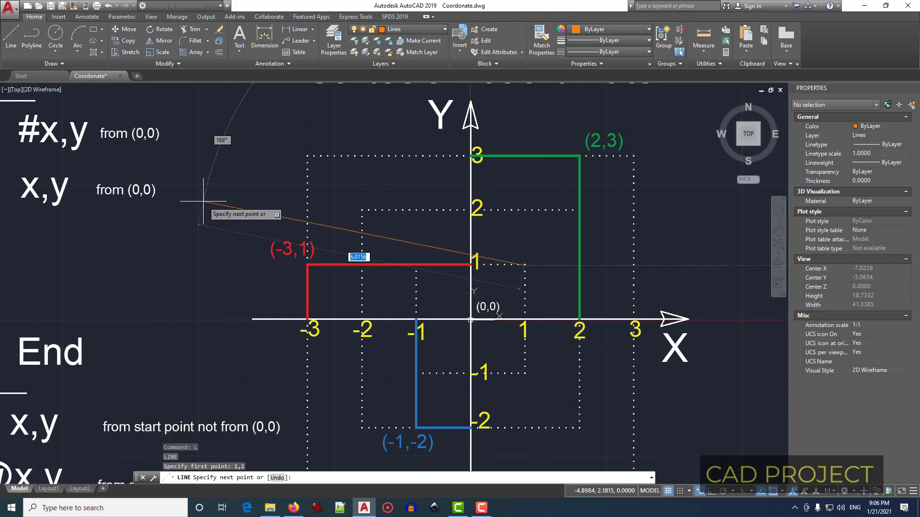
pyautogui.write('#2')
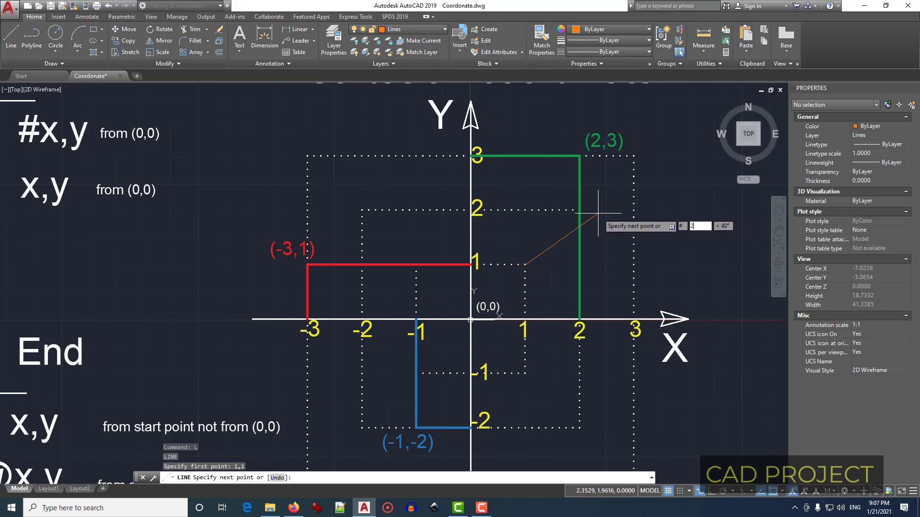
pyautogui.press('Tab')
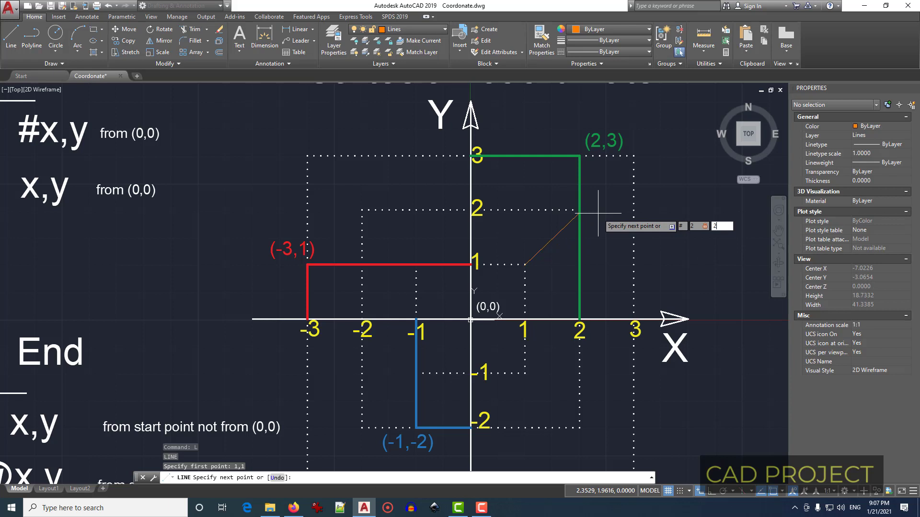
pyautogui.press('Return')
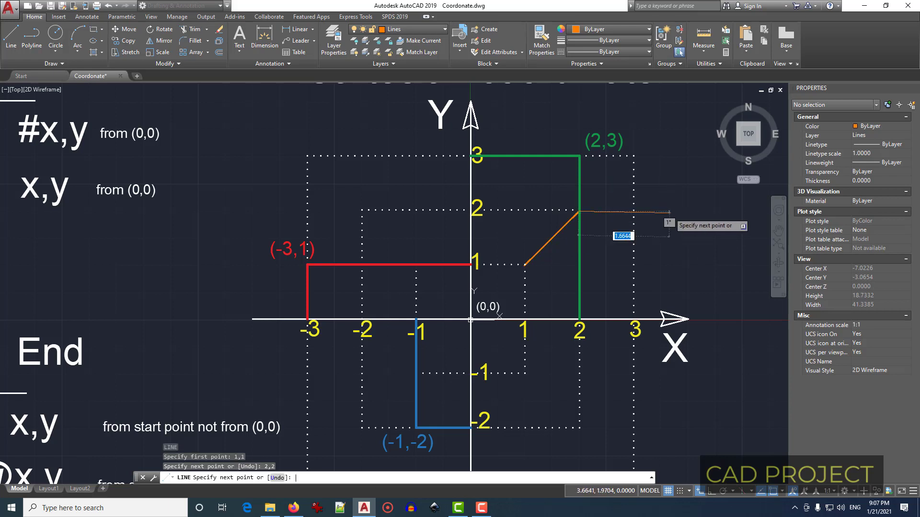
pyautogui.press('Return')
# Delete the orange diagonal line between points 1,1 and 2,2 on the Cartesian diagram
pyautogui.scroll(-2, 669, 212)
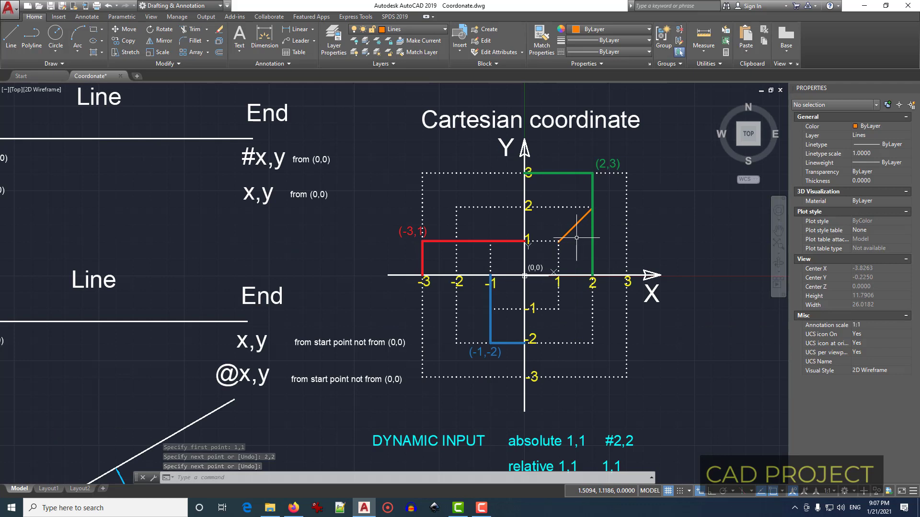
pyautogui.click(568, 221)
pyautogui.click(567, 222)
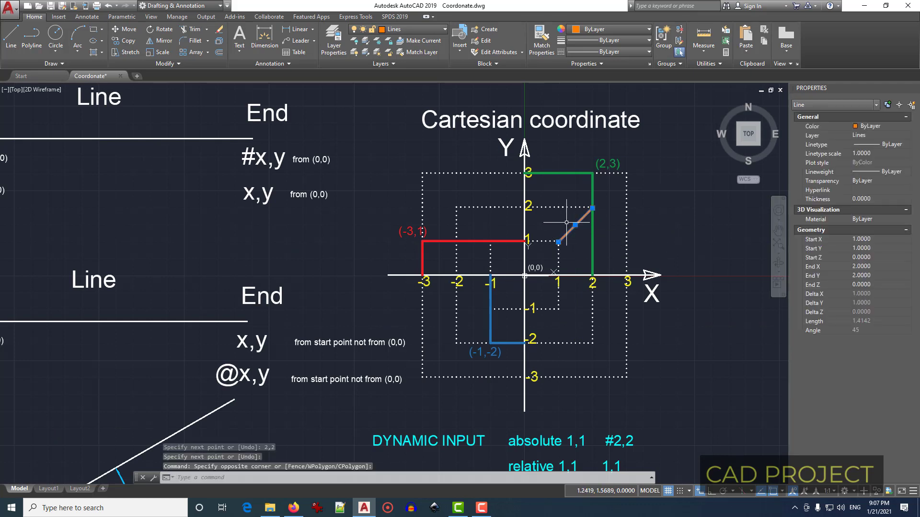
pyautogui.press('Delete')
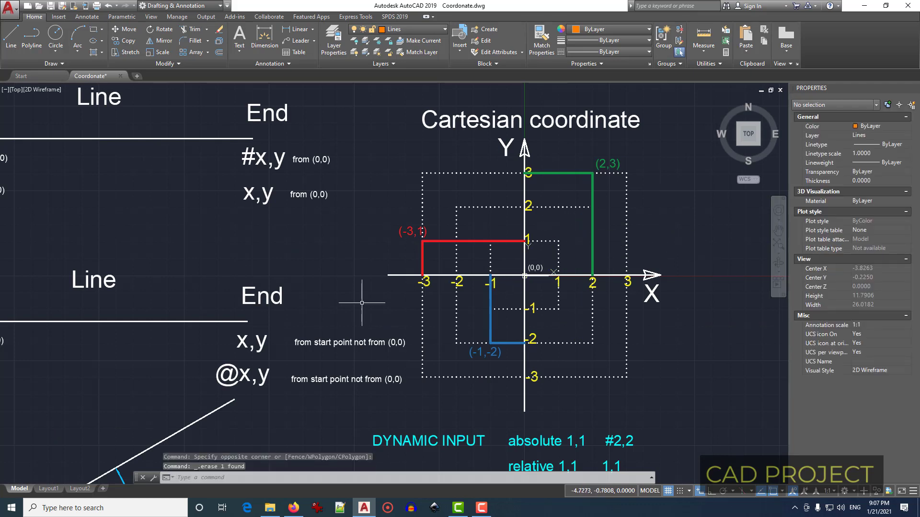
# Draw a line starting at 1,1 on the Cartesian diagram, with its endpoint at relative coordinates 1,1 using dynamic input
pyautogui.scroll(-2, 384, 284)
pyautogui.scroll(-2, 230, 262)
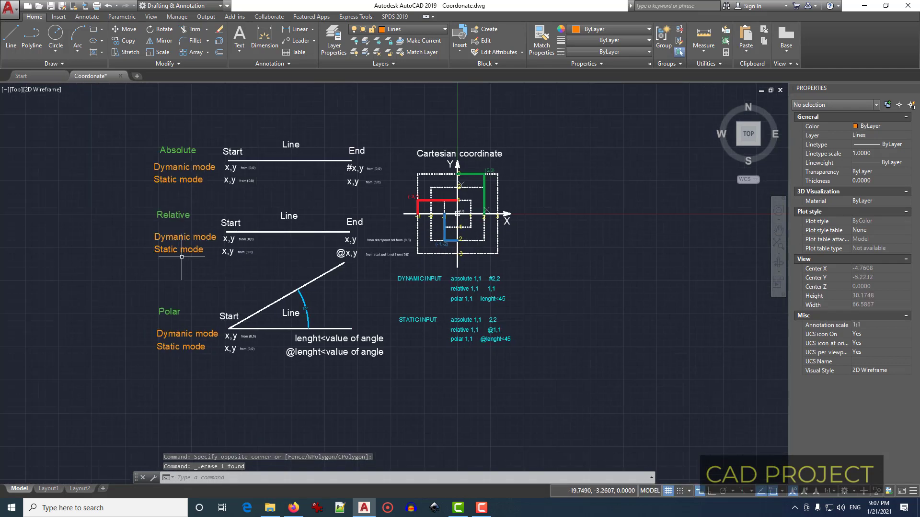
pyautogui.scroll(2, 187, 255)
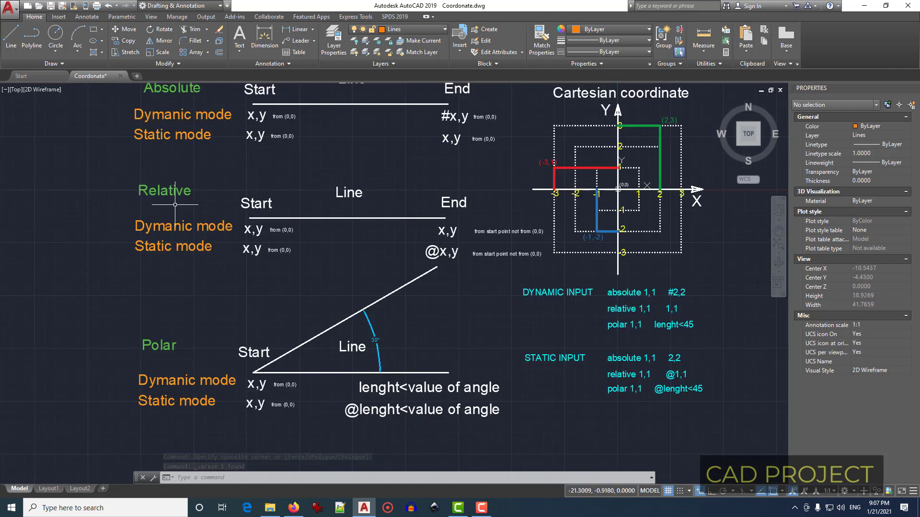
pyautogui.moveTo(713, 275); pyautogui.dragTo(510, 296, button='middle')
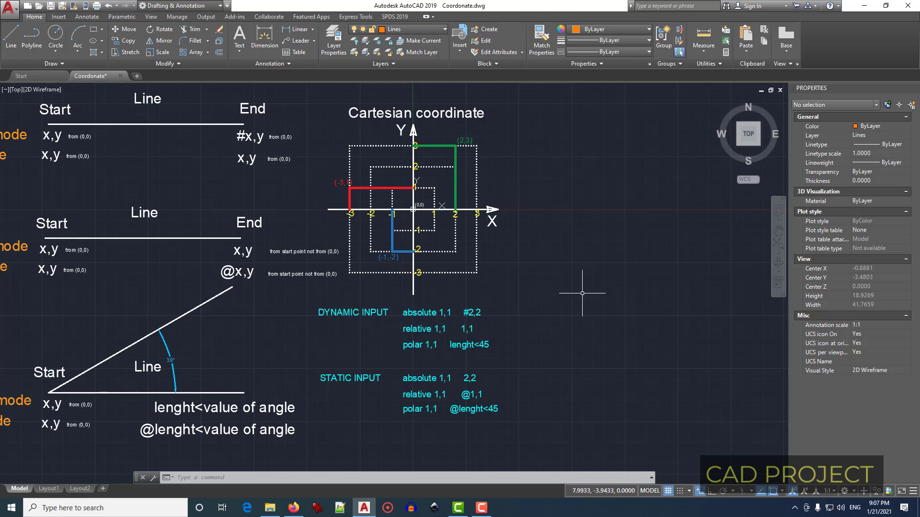
pyautogui.write('L')
pyautogui.press('Return')
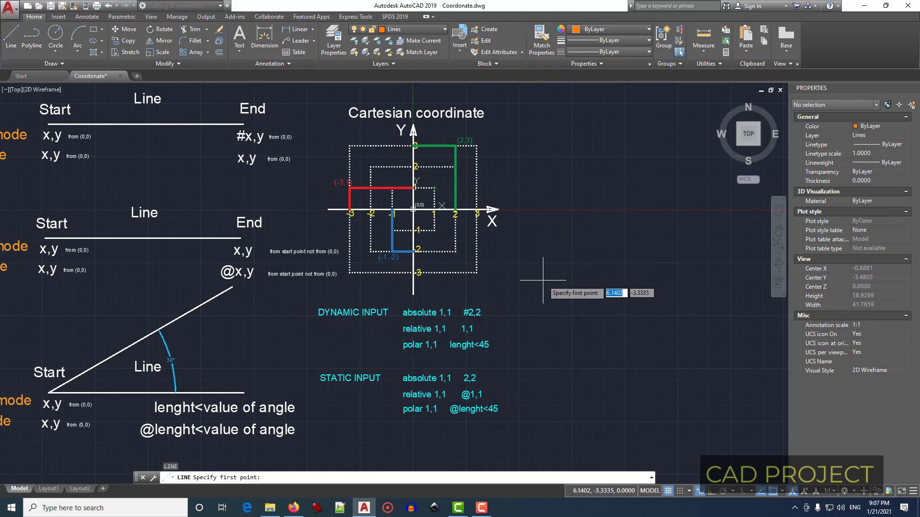
pyautogui.write('1,')
pyautogui.press('Return')
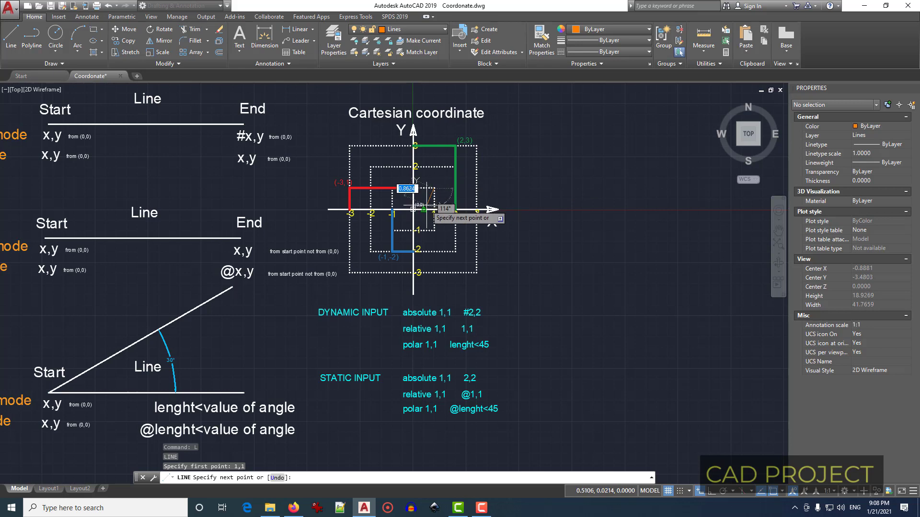
pyautogui.scroll(5, 422, 199)
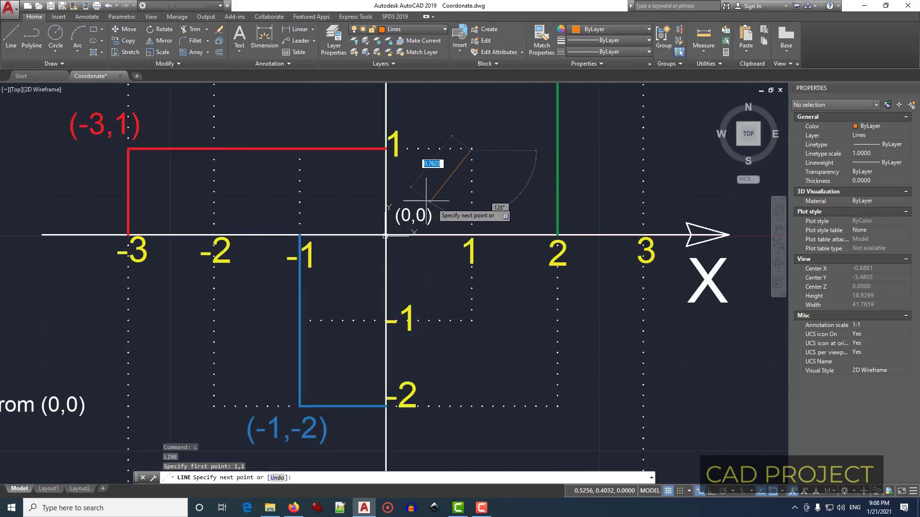
pyautogui.moveTo(500, 178); pyautogui.dragTo(421, 271, button='middle')
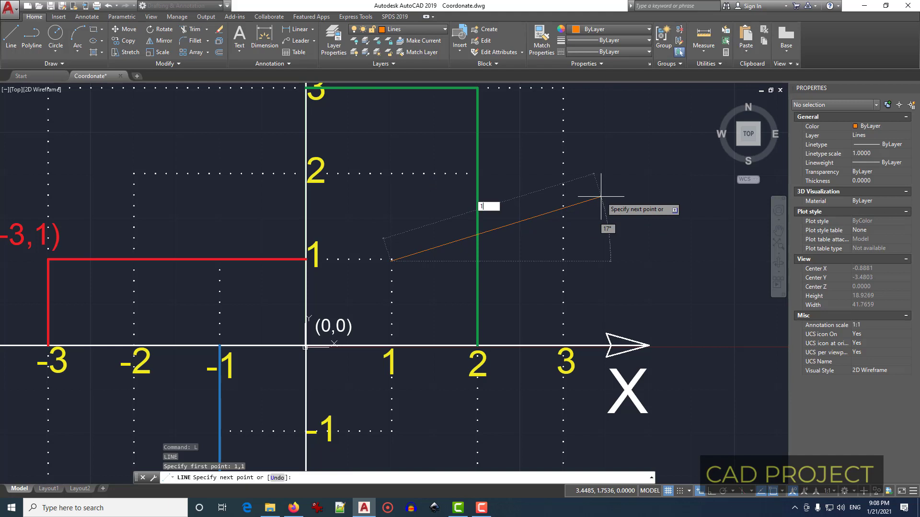
pyautogui.press('Tab')
pyautogui.write('1')
pyautogui.press('Return')
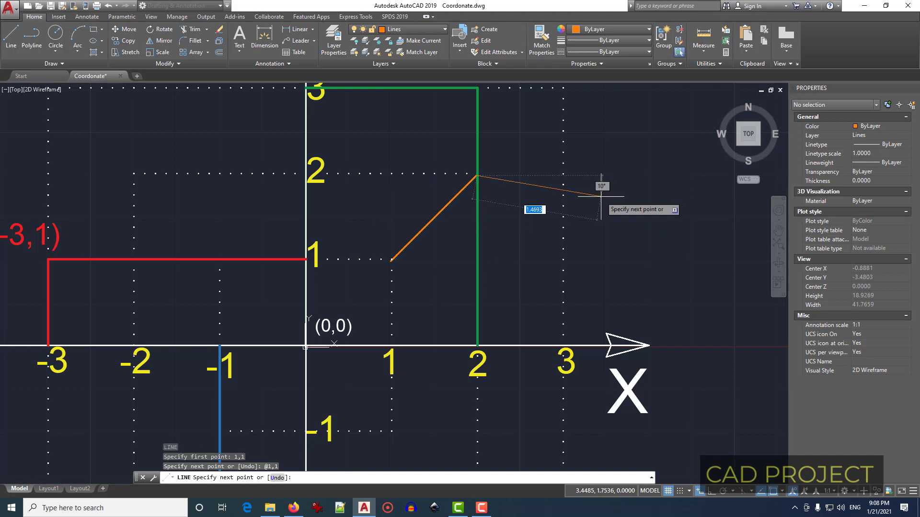
pyautogui.press('Return')
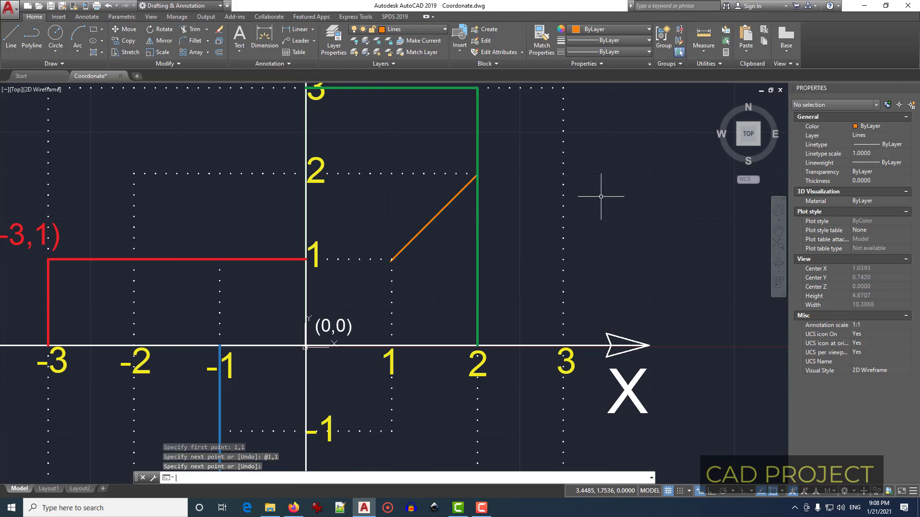
# Select the Cartesian diagram without the orange line and move its origin onto the line's start point
pyautogui.scroll(-4, 601, 197)
pyautogui.moveTo(633, 413); pyautogui.dragTo(595, 318, button='middle')
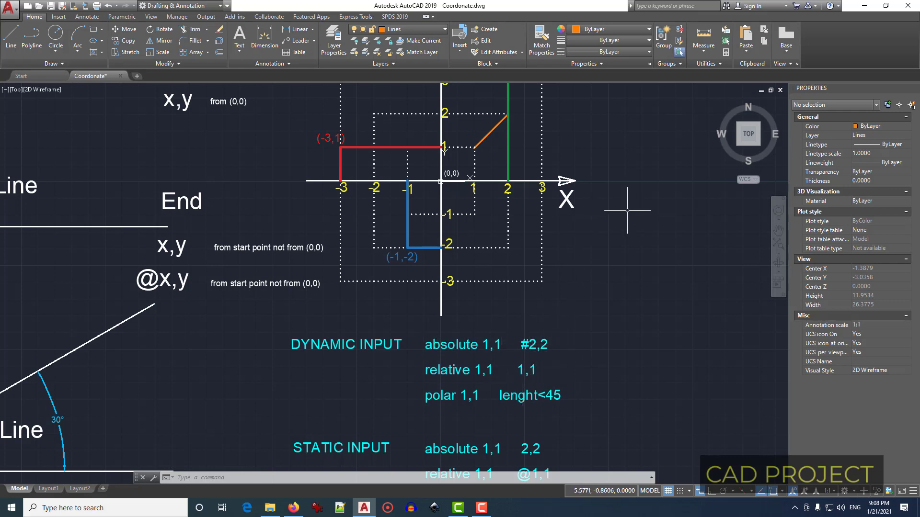
pyautogui.moveTo(625, 207)
pyautogui.mouseDown(button='middle')
pyautogui.moveTo(595, 271)
pyautogui.moveTo(455, 321)
pyautogui.mouseUp(button='middle')
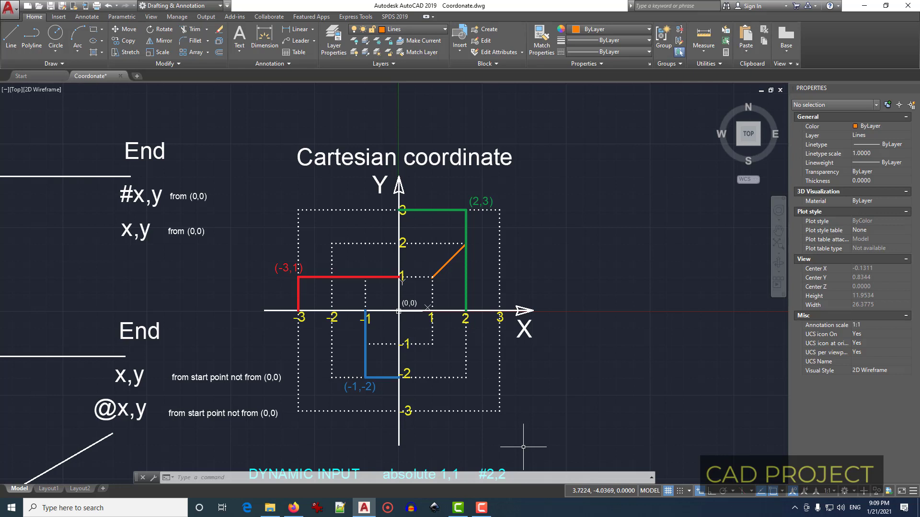
pyautogui.click(523, 447)
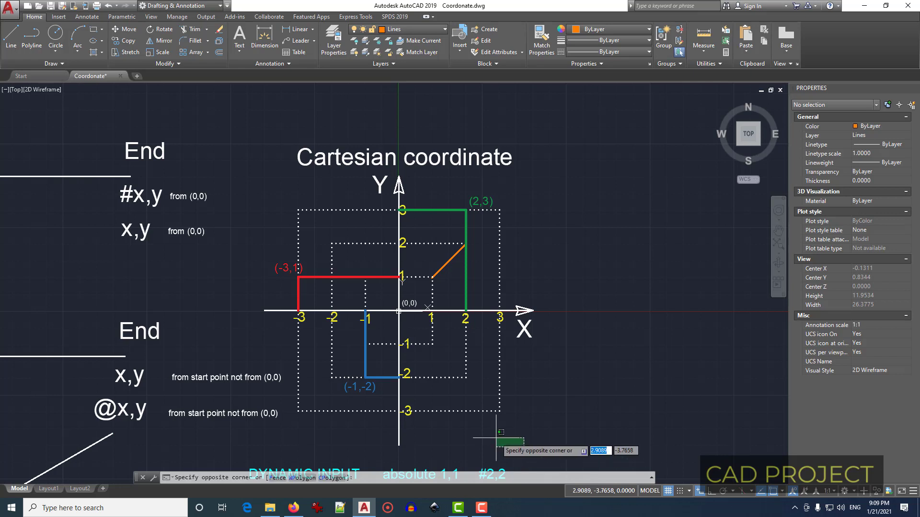
pyautogui.click(301, 181)
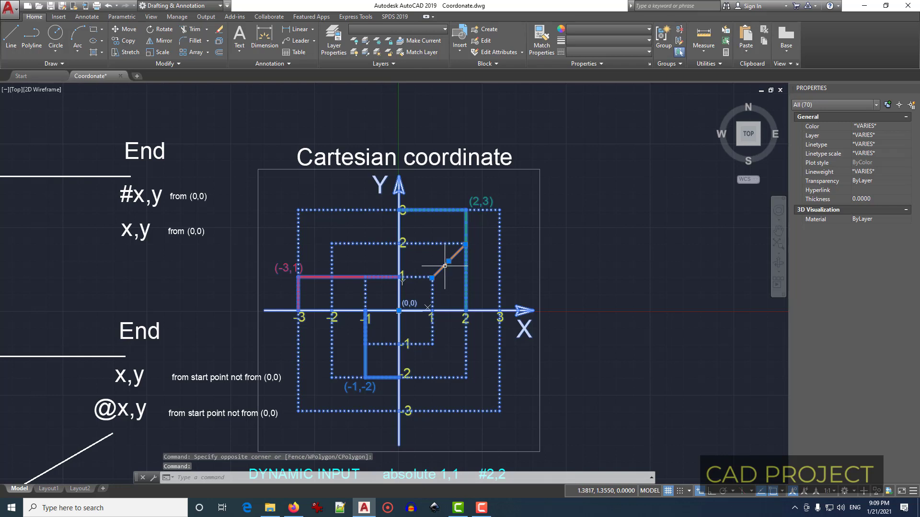
pyautogui.keyDown('shift'); pyautogui.click(445, 266); pyautogui.keyUp('shift')
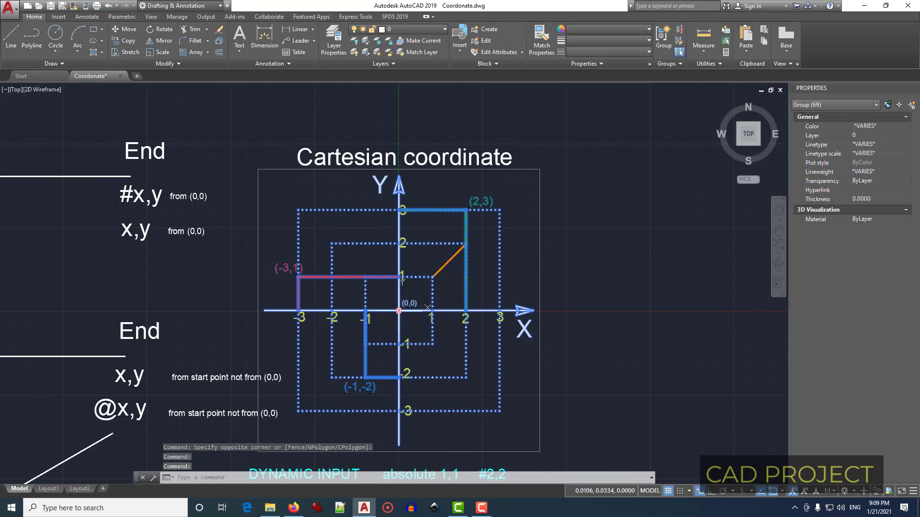
pyautogui.click(399, 311)
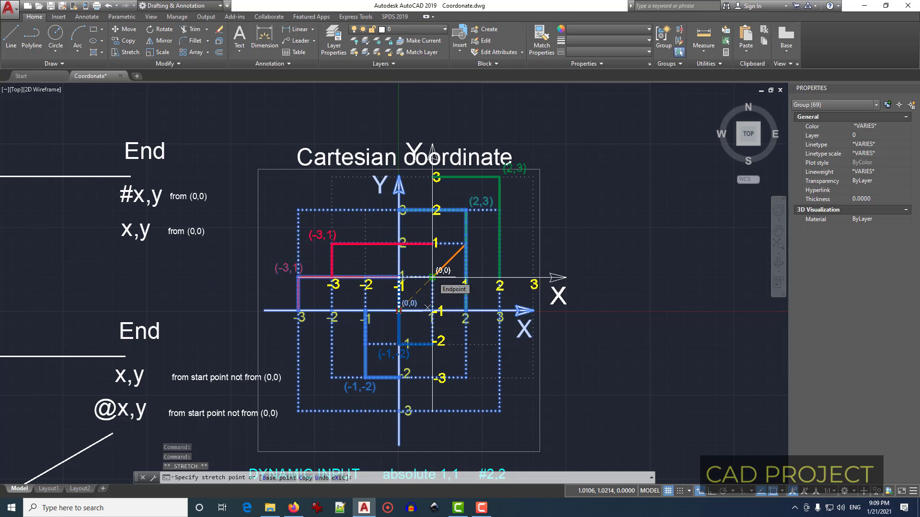
pyautogui.press('Escape')
pyautogui.press('Escape')
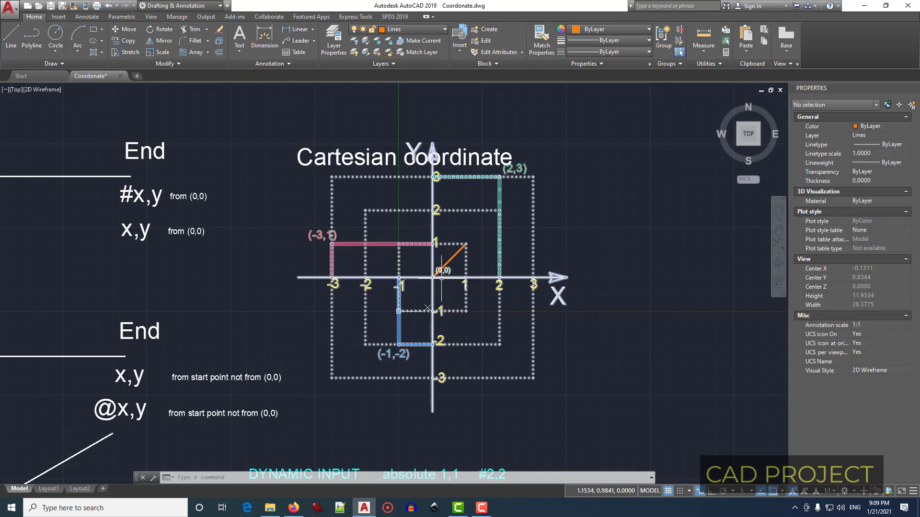
# Draw a polar line segment 10 units long at 45 degrees, starting freehand below the polar example, using dynamic input
pyautogui.moveTo(498, 415); pyautogui.dragTo(489, 285, button='middle')
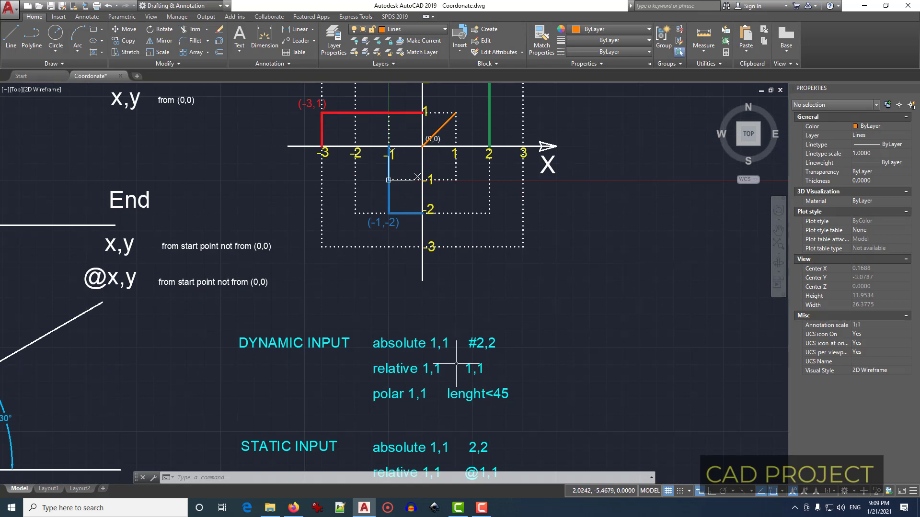
pyautogui.moveTo(627, 283); pyautogui.dragTo(350, 305, button='middle')
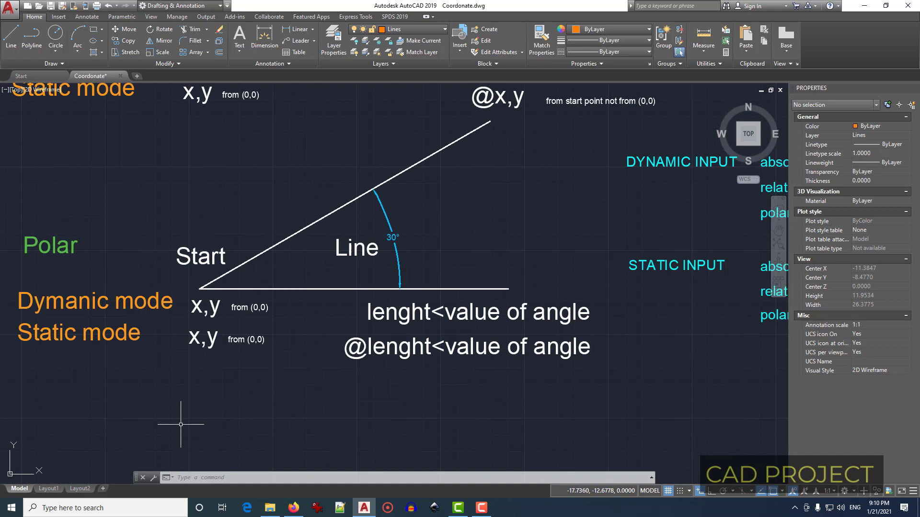
pyautogui.write('L')
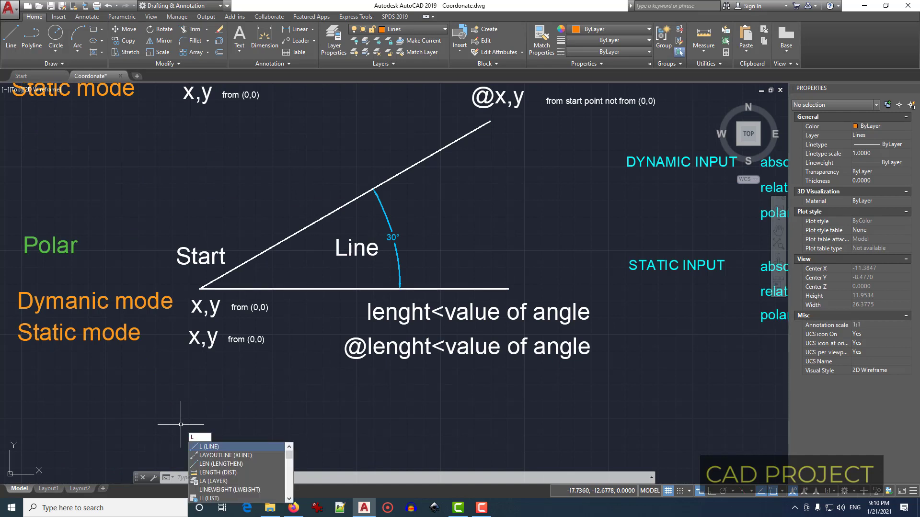
pyautogui.press('Return')
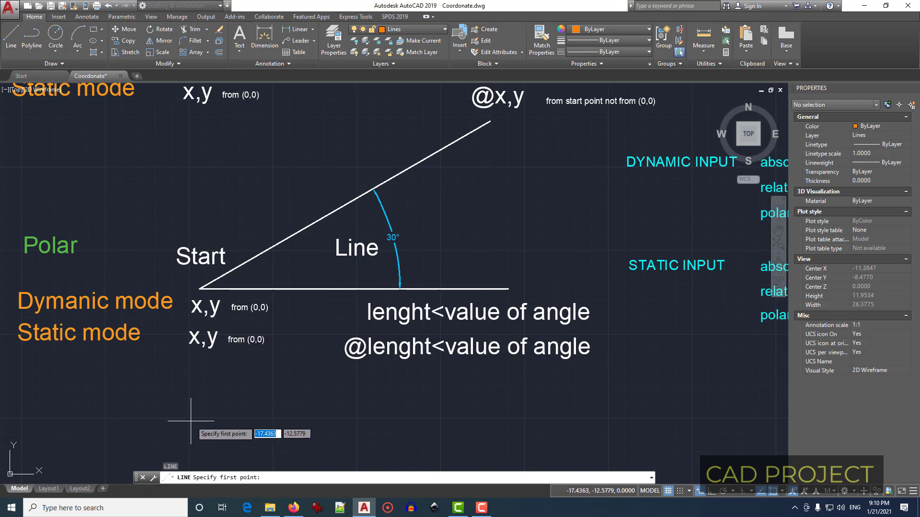
pyautogui.click(189, 419)
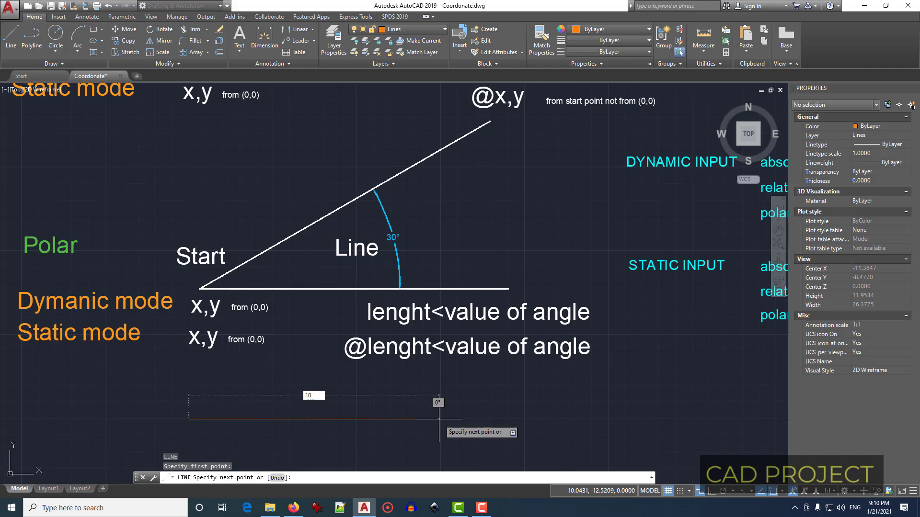
pyautogui.press('Tab')
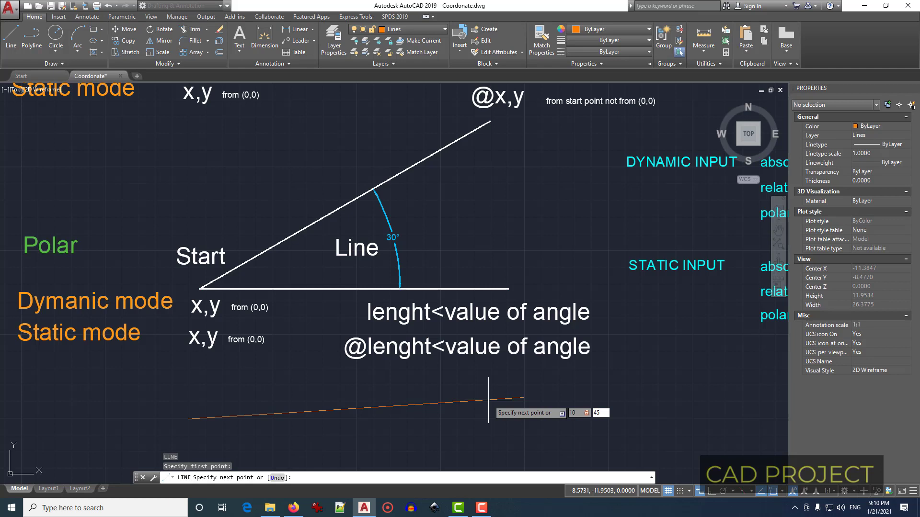
pyautogui.press('Return')
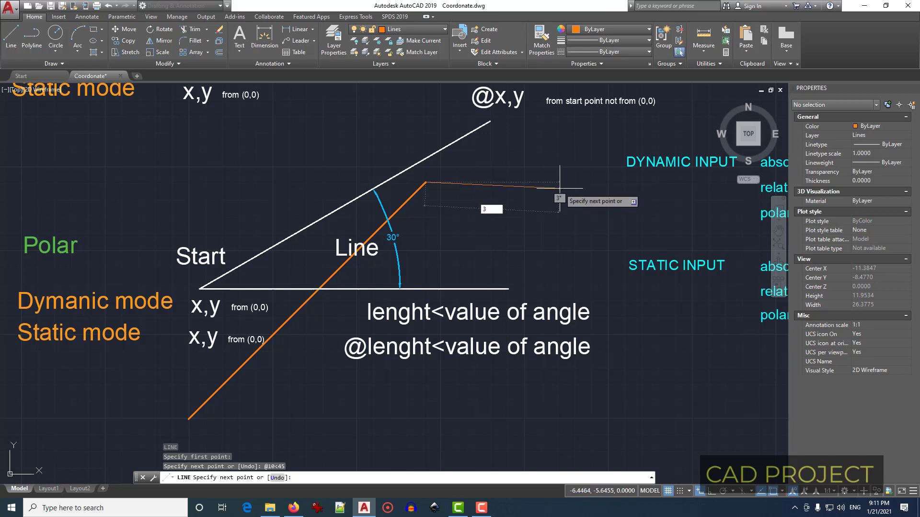
# Continue the orange line from the diagonal's upper end with a segment 3 units long at 0 degrees
pyautogui.press('Tab')
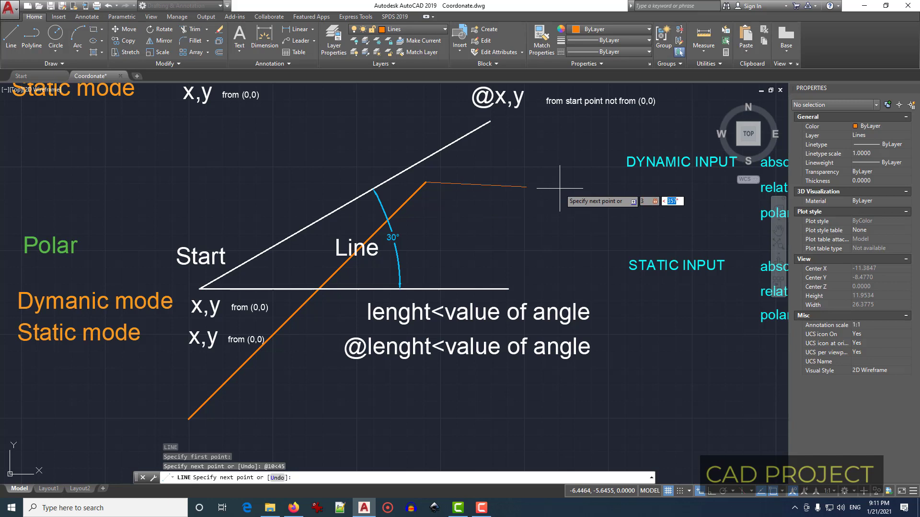
pyautogui.press('Return')
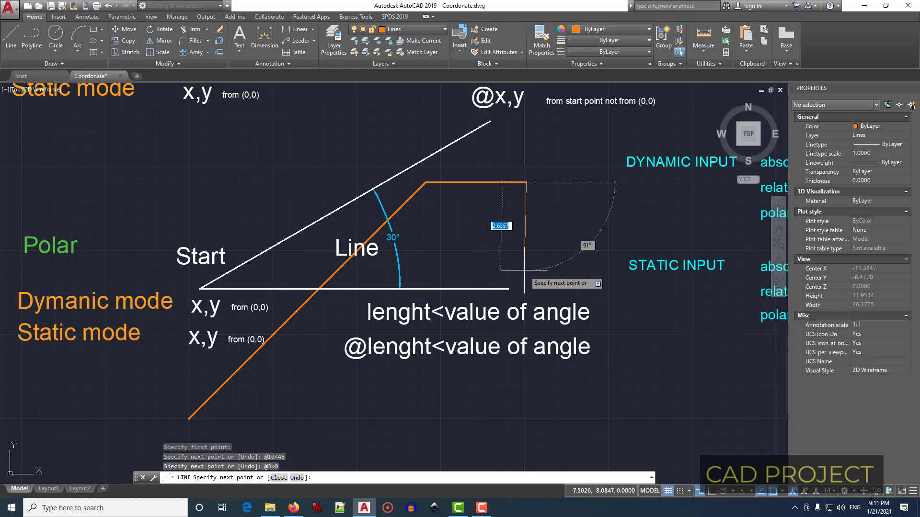
# Add a segment 3 units long at -90 degrees, then end the line with a freehand, nearly horizontal segment about 2.5 units long
pyautogui.write('3')
pyautogui.press('Tab')
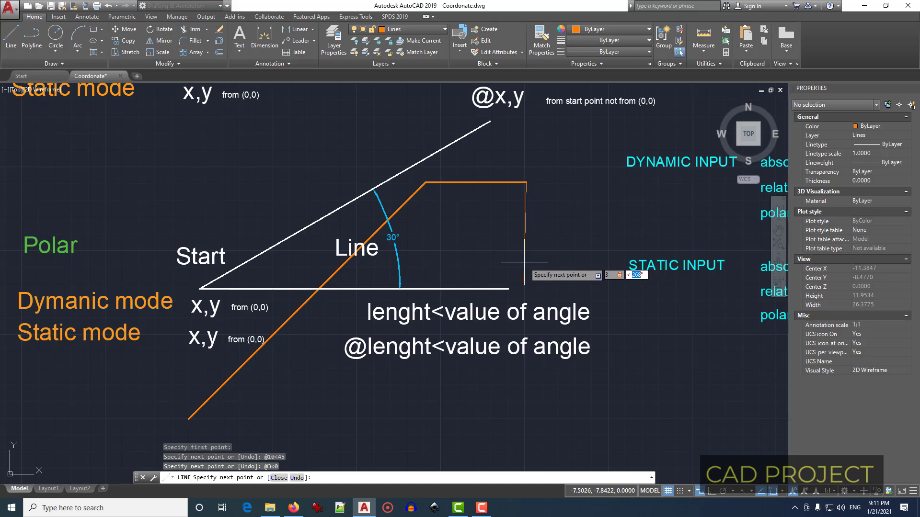
pyautogui.write('-90')
pyautogui.press('Return')
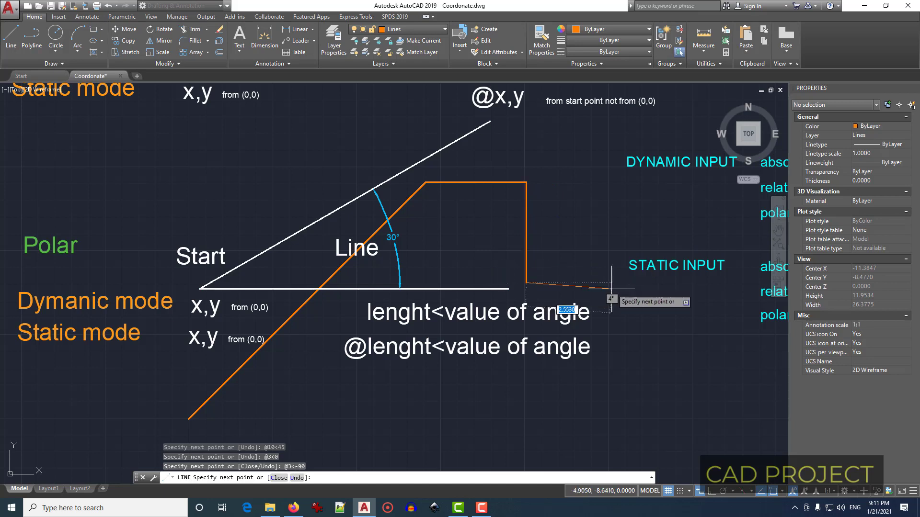
pyautogui.click(611, 289)
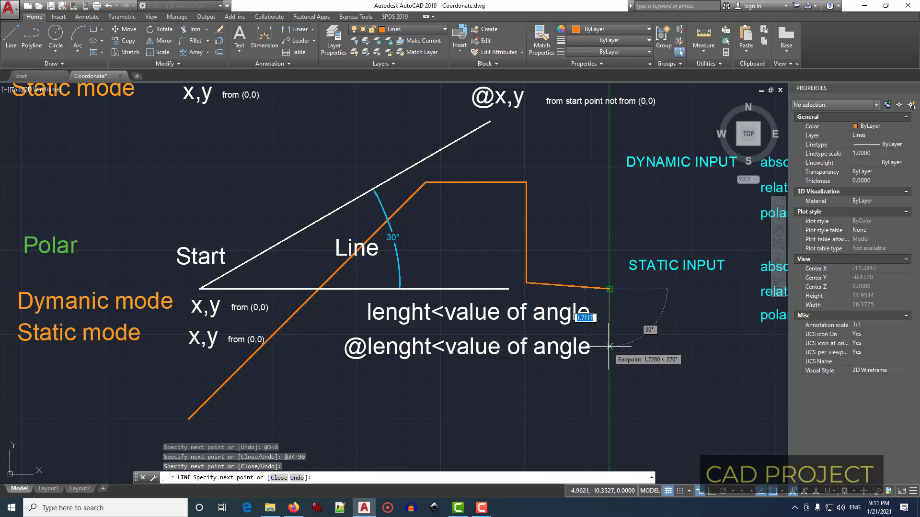
pyautogui.press('Return')
# Examine the positive and negative angle values and their directions on the Polar coordinate diagram
pyautogui.scroll(-2, 554, 315)
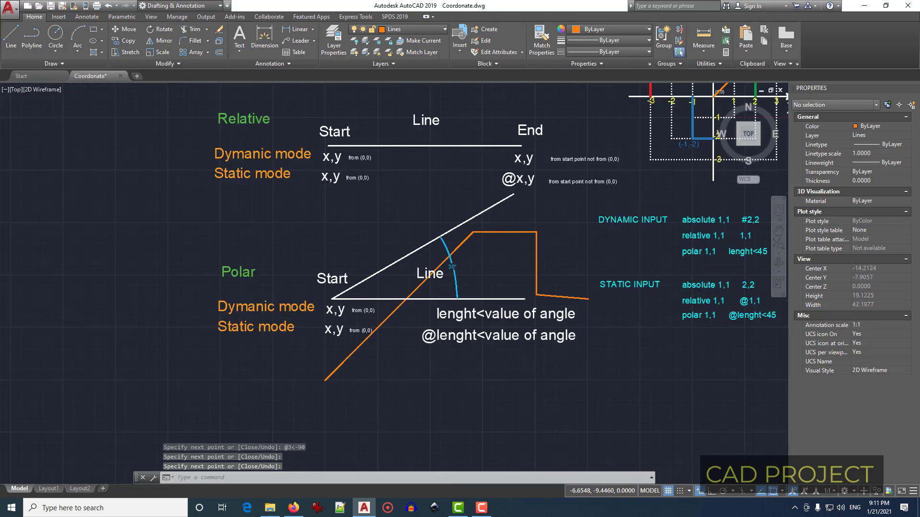
pyautogui.scroll(-2, 554, 317)
pyautogui.moveTo(693, 250)
pyautogui.mouseDown(button='middle')
pyautogui.moveTo(545, 271)
pyautogui.moveTo(295, 284)
pyautogui.moveTo(474, 393)
pyautogui.mouseUp(button='middle')
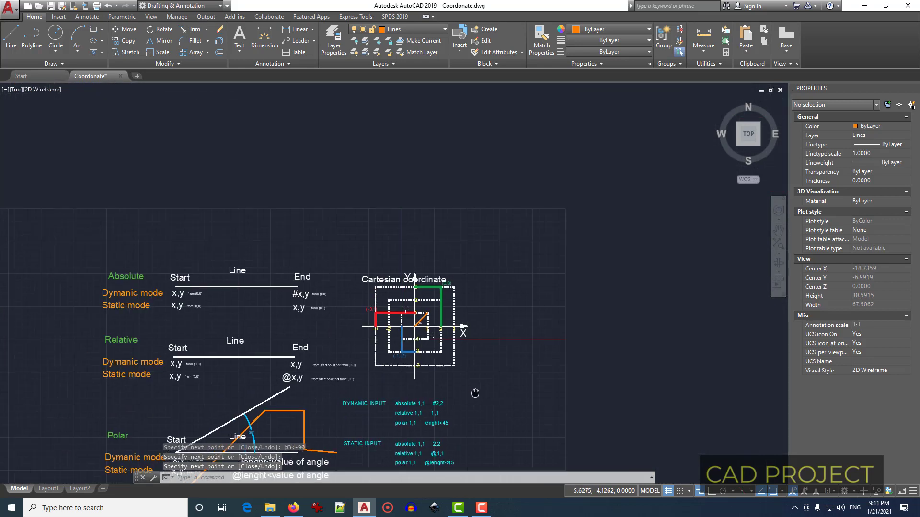
pyautogui.scroll(-5, 475, 394)
pyautogui.scroll(4, 174, 200)
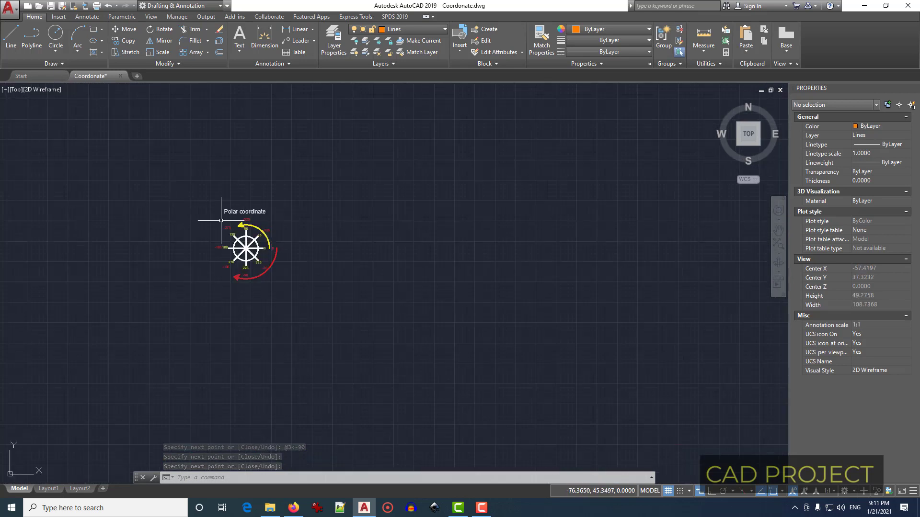
pyautogui.scroll(6, 221, 221)
pyautogui.moveTo(384, 340); pyautogui.dragTo(383, 278, button='middle')
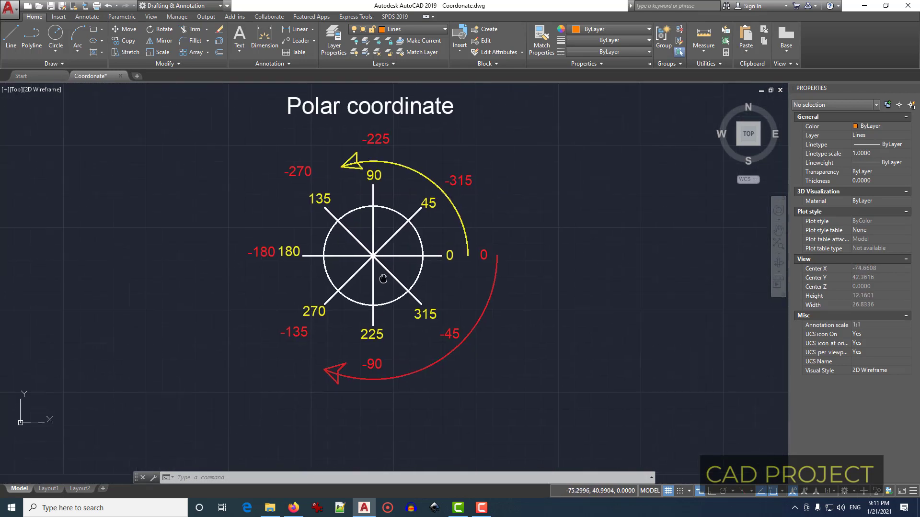